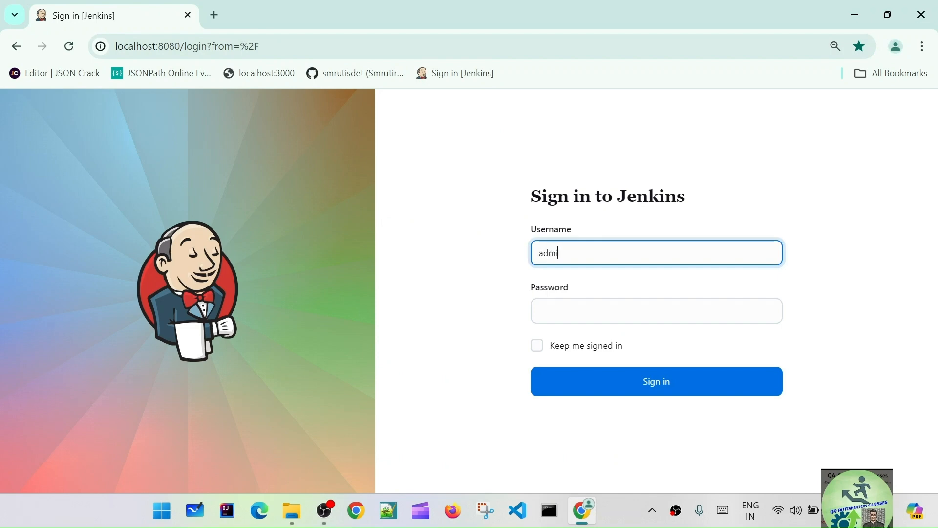
# - Enter the admin password and sign in to Jenkins
pyautogui.press('Tab')
pyautogui.write('•')
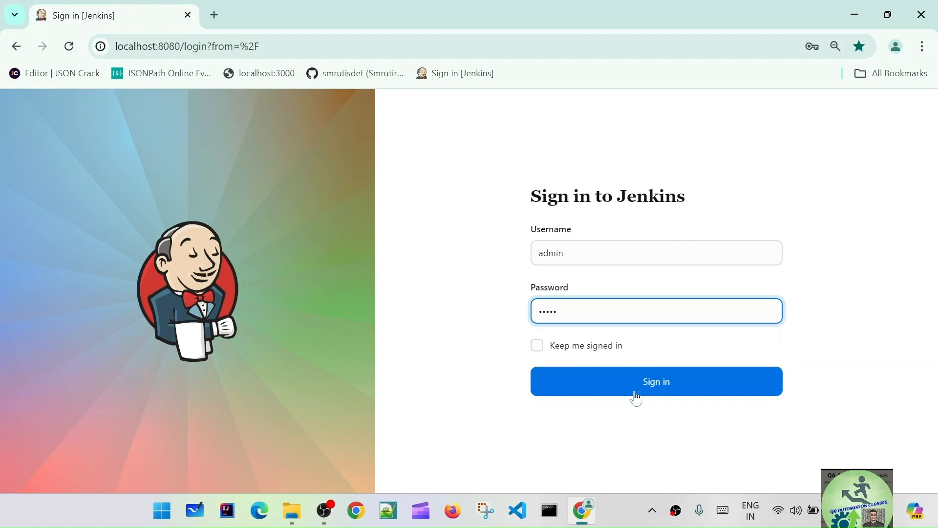
pyautogui.click(632, 391)
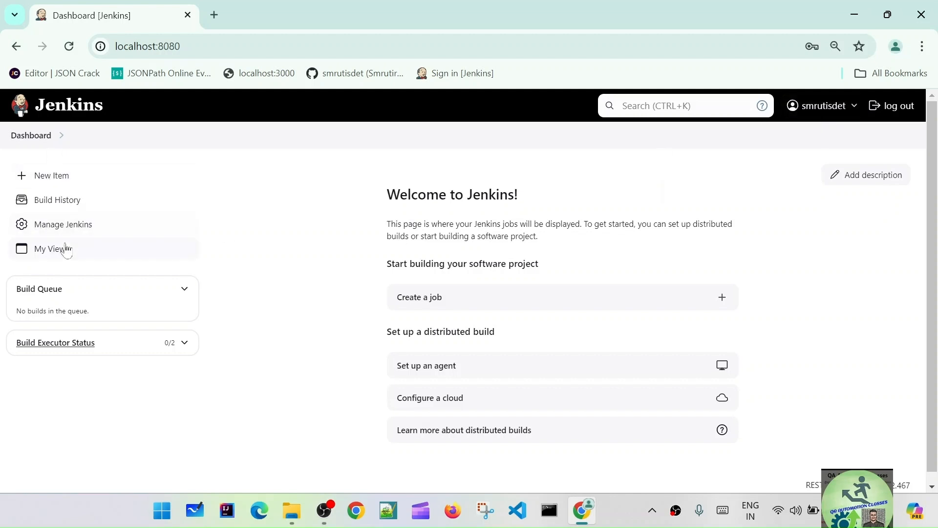
# - Open the global Security settings from Manage Jenkins and scroll through them
pyautogui.click(73, 229)
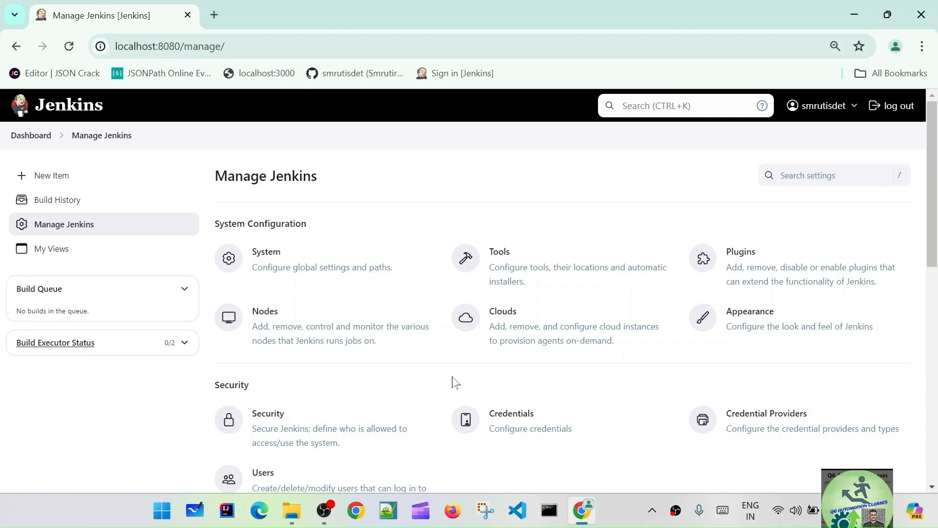
pyautogui.scroll(-1, 439, 382)
pyautogui.click(280, 353)
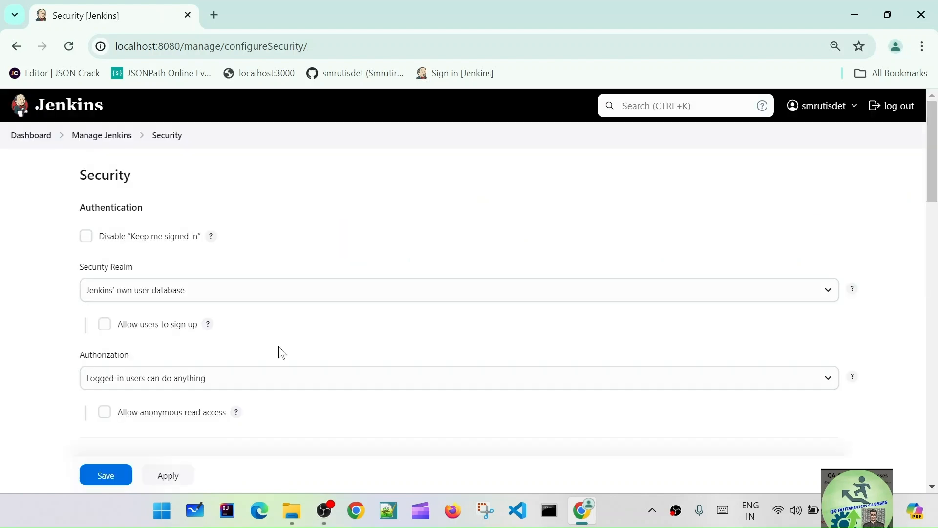
pyautogui.scroll(-9, 400, 291)
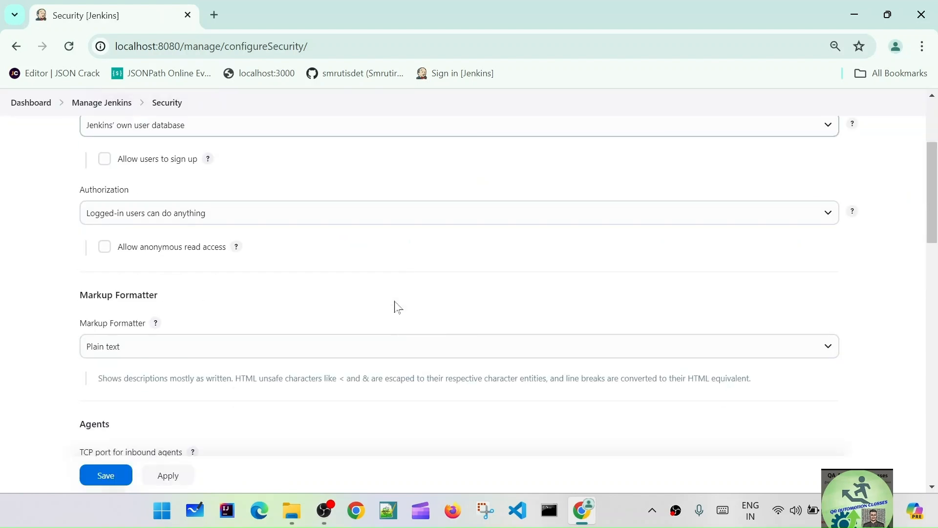
pyautogui.scroll(-12, 398, 308)
pyautogui.scroll(7, 398, 309)
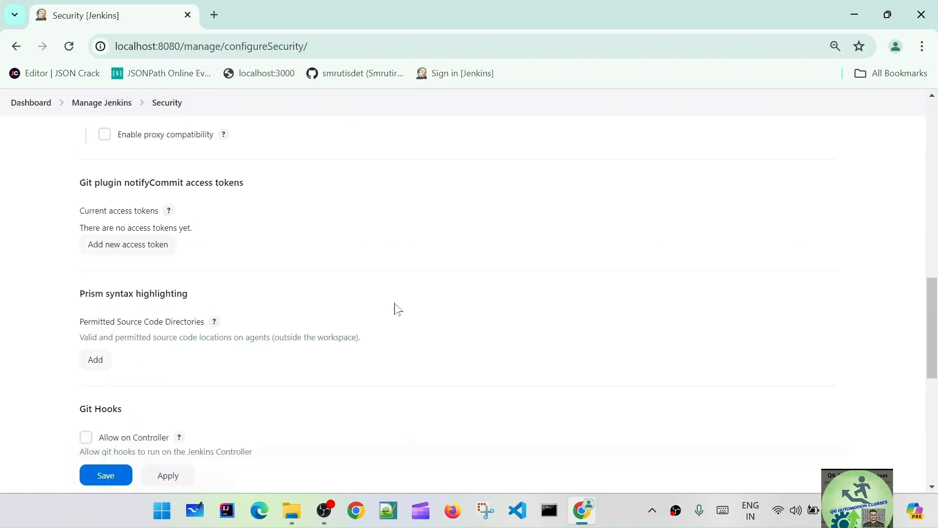
pyautogui.scroll(4, 395, 307)
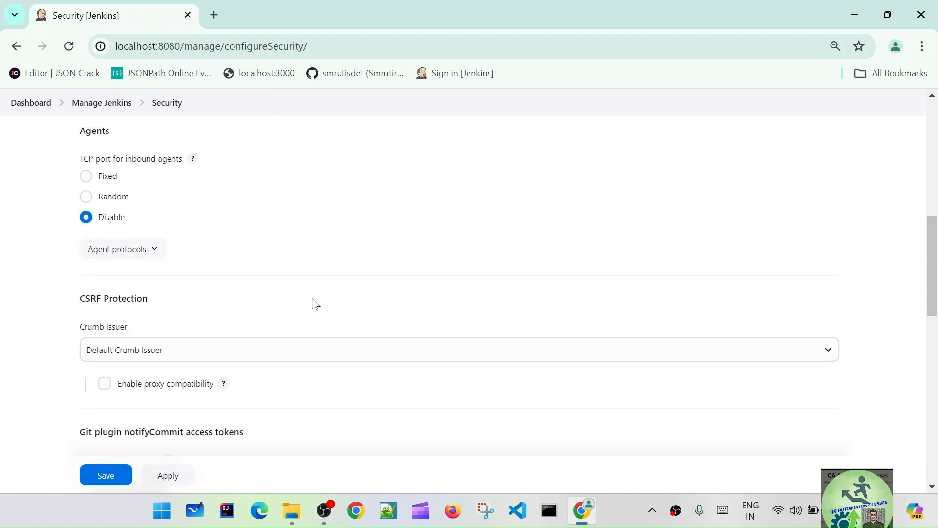
pyautogui.scroll(4, 312, 303)
# - Keep Plain text markup and 'Logged-in users can do anything' authorization, then save
pyautogui.click(215, 275)
pyautogui.click(215, 275)
pyautogui.scroll(3, 298, 235)
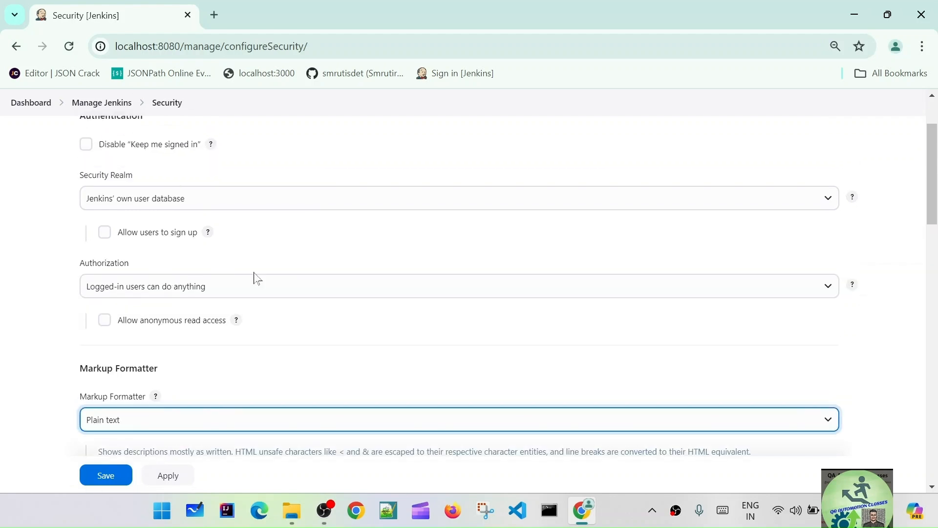
pyautogui.click(224, 291)
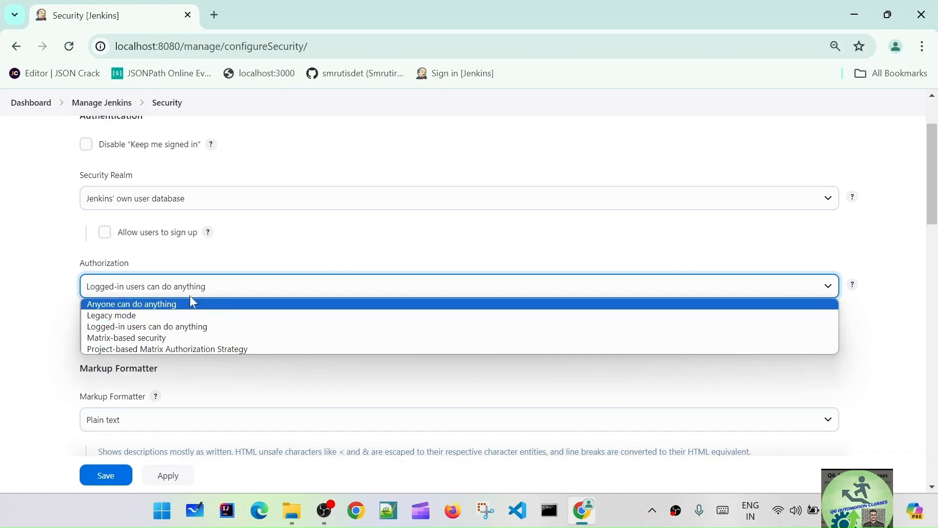
pyautogui.click(335, 255)
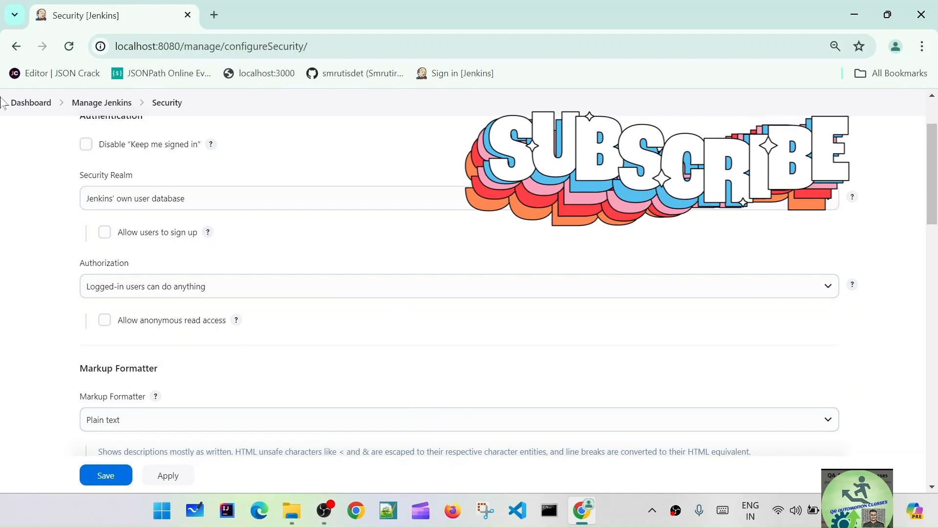
pyautogui.click(103, 479)
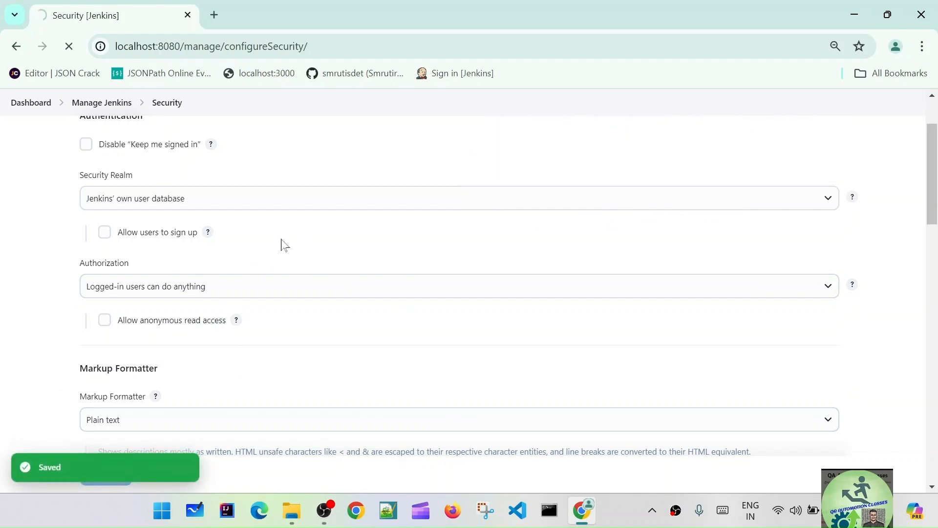
pyautogui.scroll(-2, 329, 342)
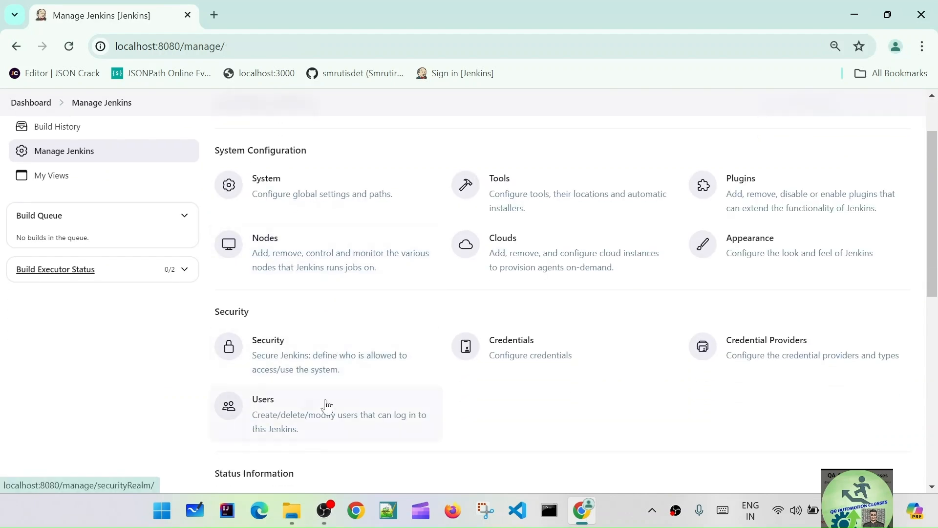
# - Open the admin user's configuration page from the Jenkins Users list
pyautogui.click(259, 408)
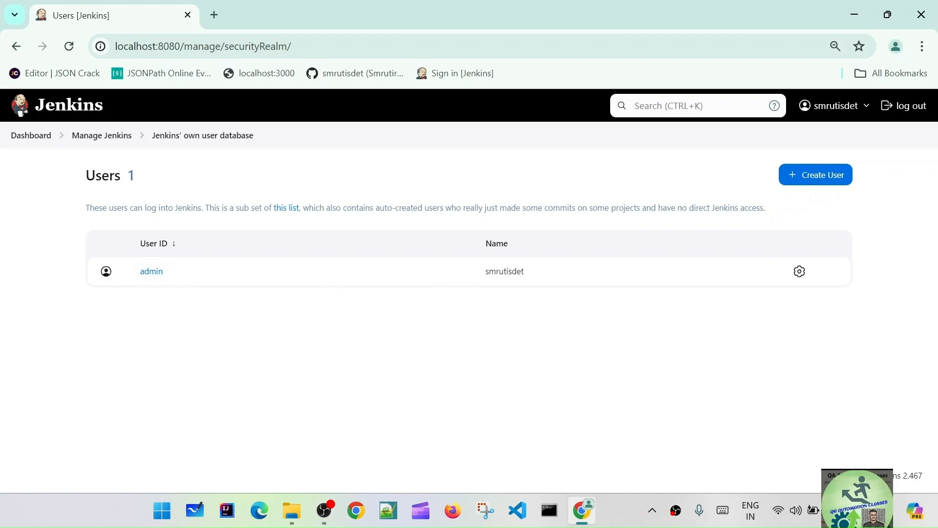
pyautogui.doubleClick(505, 271)
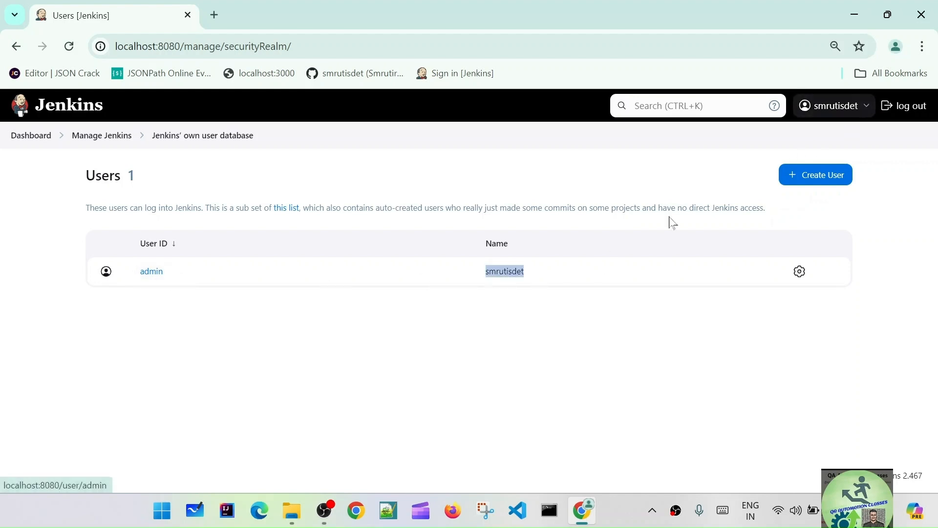
pyautogui.click(798, 275)
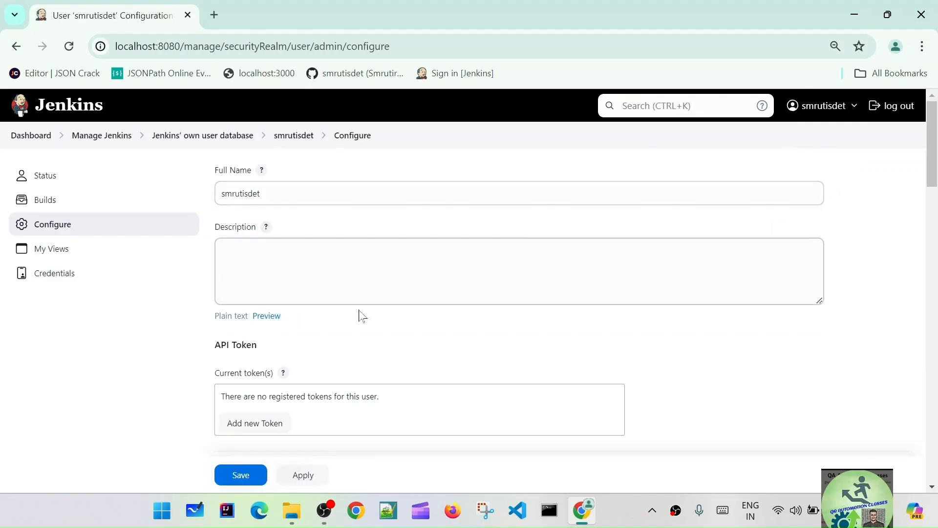
pyautogui.scroll(-1, 339, 320)
pyautogui.scroll(-5, 339, 320)
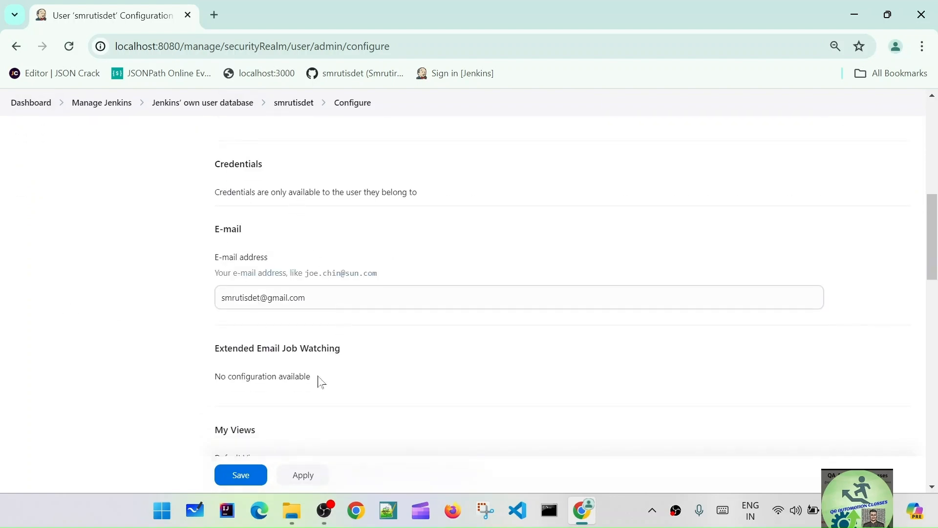
pyautogui.scroll(-2, 318, 379)
pyautogui.scroll(-5, 357, 374)
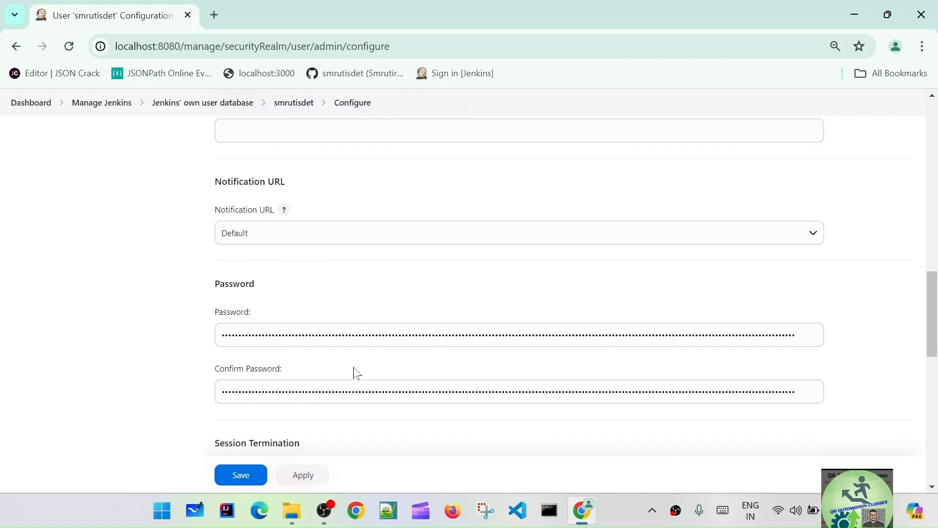
pyautogui.scroll(-6, 357, 374)
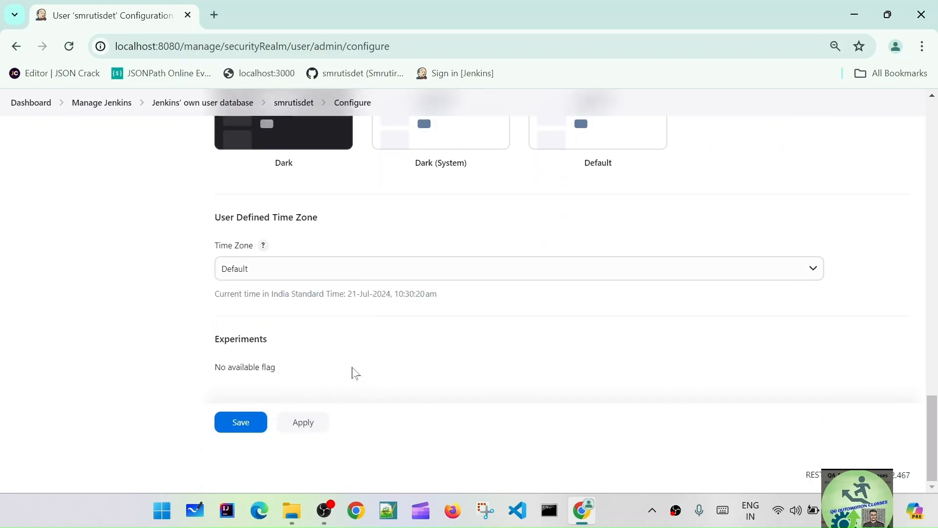
pyautogui.scroll(15, 355, 373)
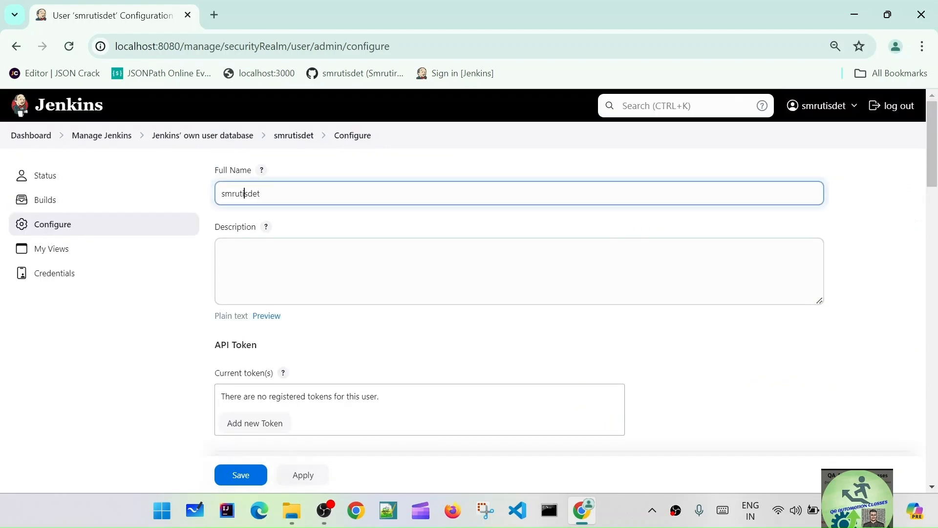
# - Change the admin user's full name to 'admin', apply and save, then view the profile
pyautogui.doubleClick(244, 193)
pyautogui.write('admin')
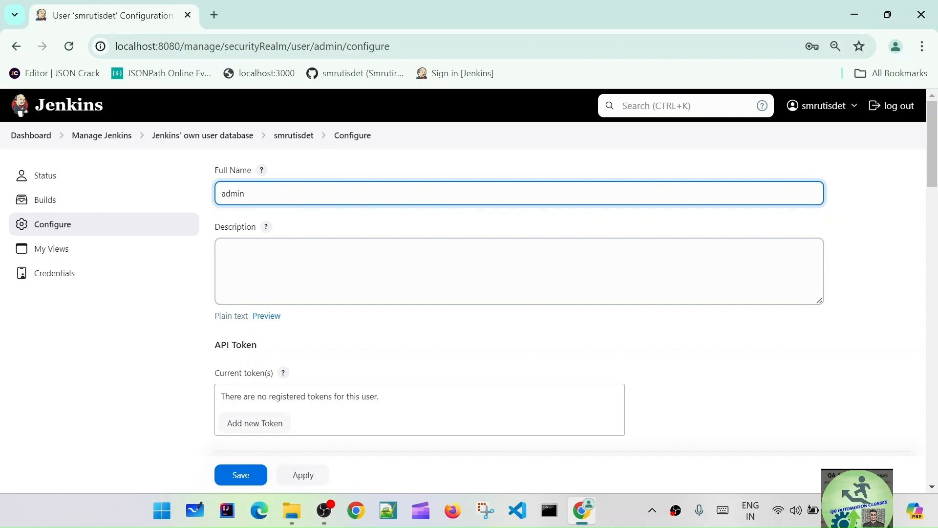
pyautogui.click(303, 475)
pyautogui.click(242, 475)
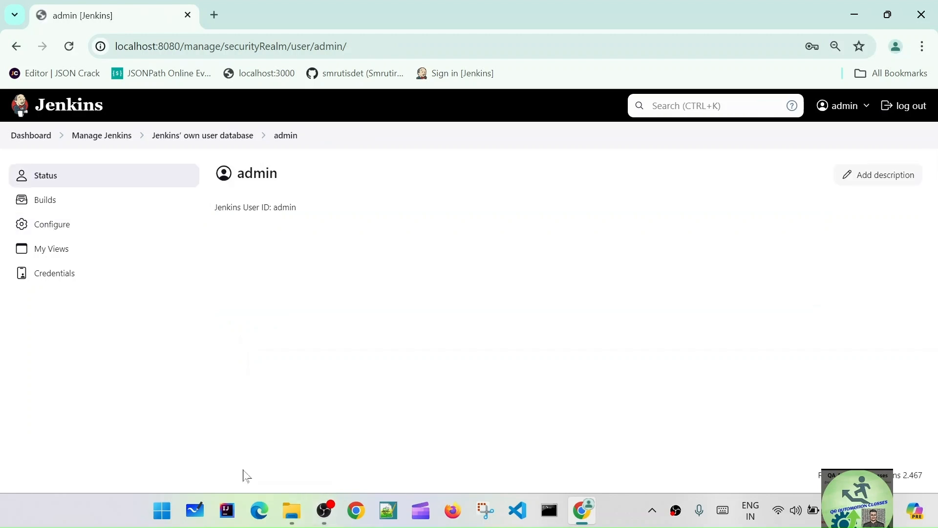
pyautogui.click(851, 114)
pyautogui.moveTo(867, 107)
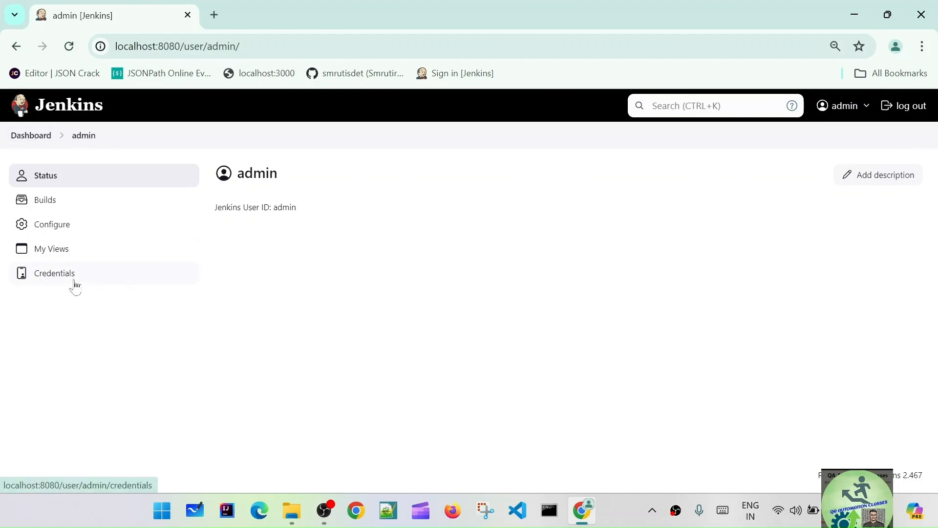
# - Go back through the dashboard and Manage Jenkins to the Users list
pyautogui.click(44, 140)
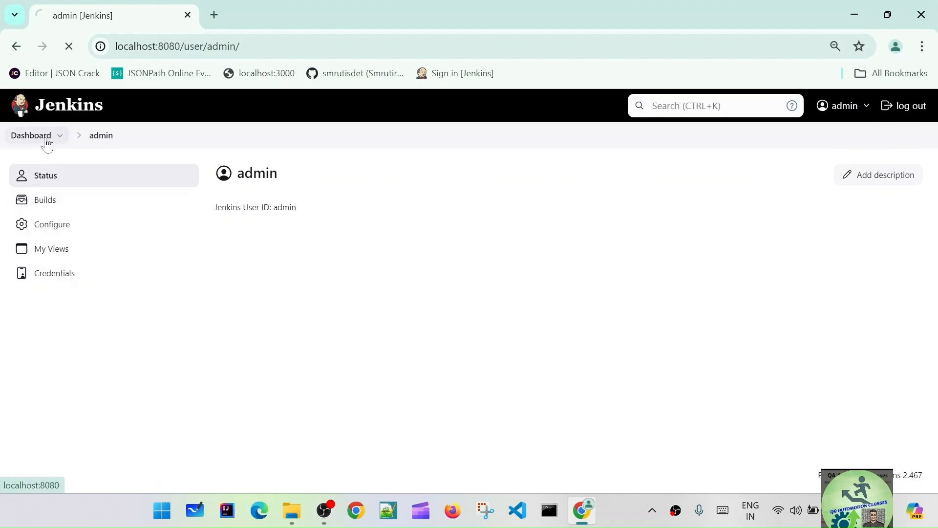
pyautogui.click(73, 228)
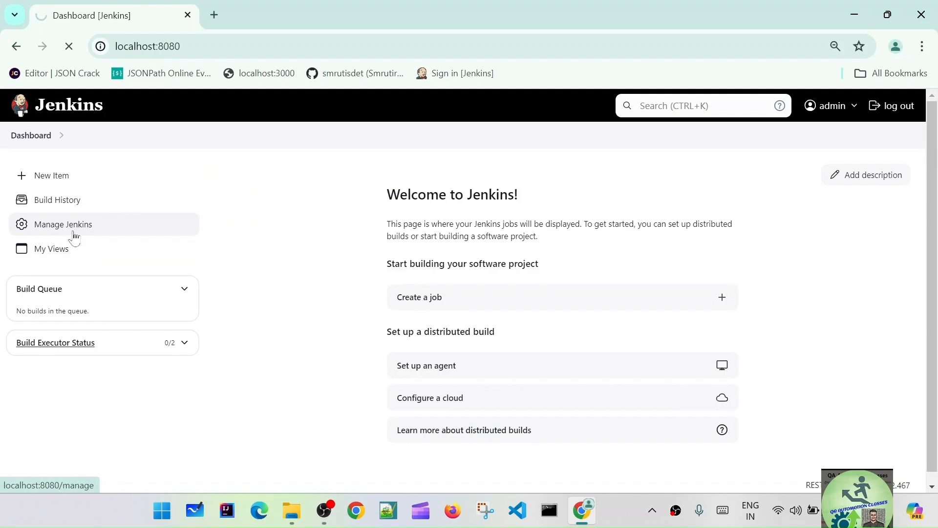
pyautogui.scroll(-1, 400, 466)
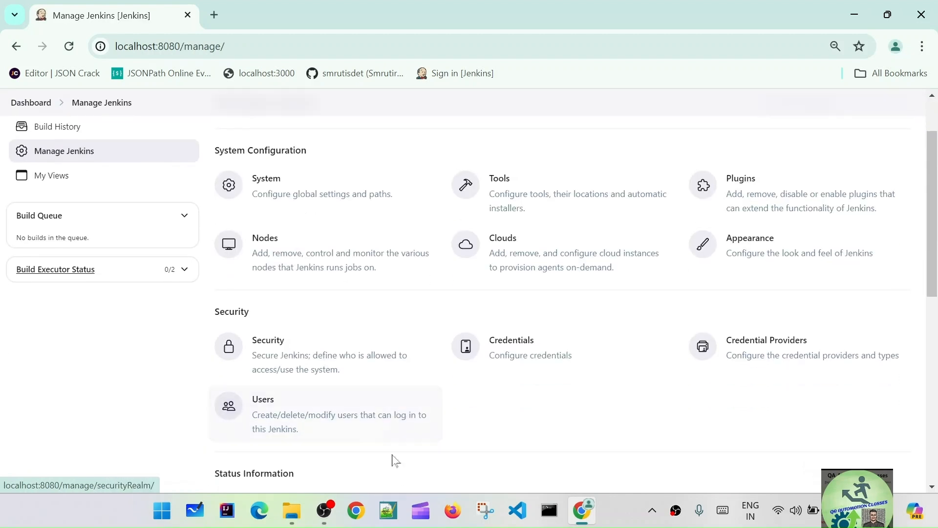
pyautogui.click(270, 413)
# - Fill in the new user form for test1 with username and password, and submit it
pyautogui.click(817, 179)
pyautogui.write('test1')
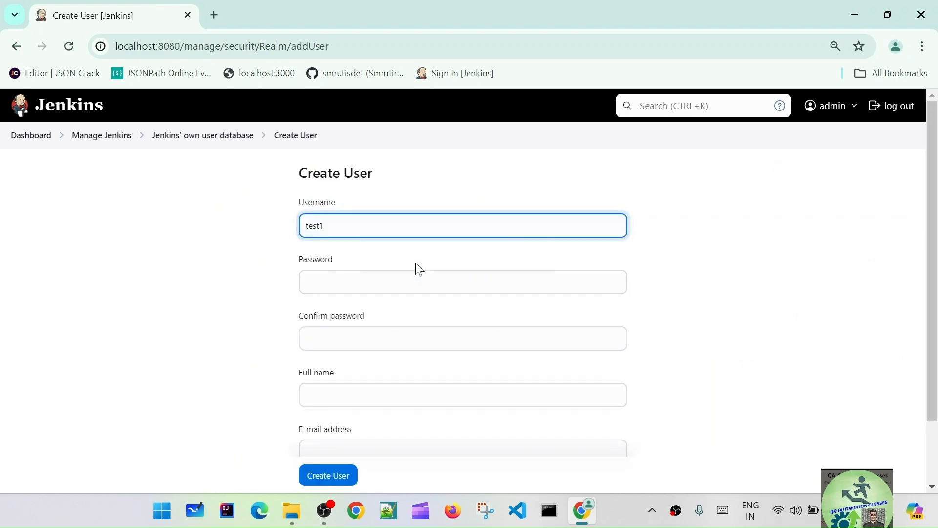
pyautogui.scroll(-3, 443, 325)
pyautogui.click(463, 207)
pyautogui.write('••••')
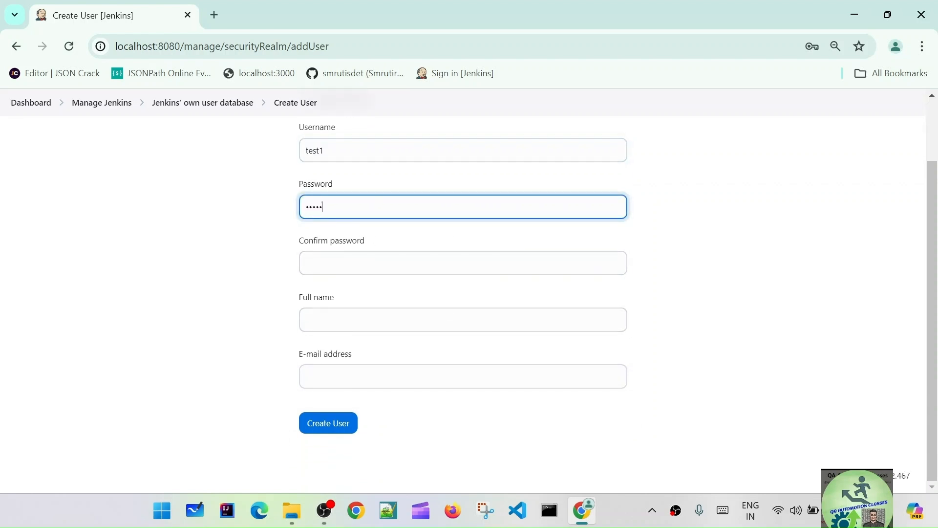
pyautogui.hotkey('ctrl', 'a')
pyautogui.click(337, 259)
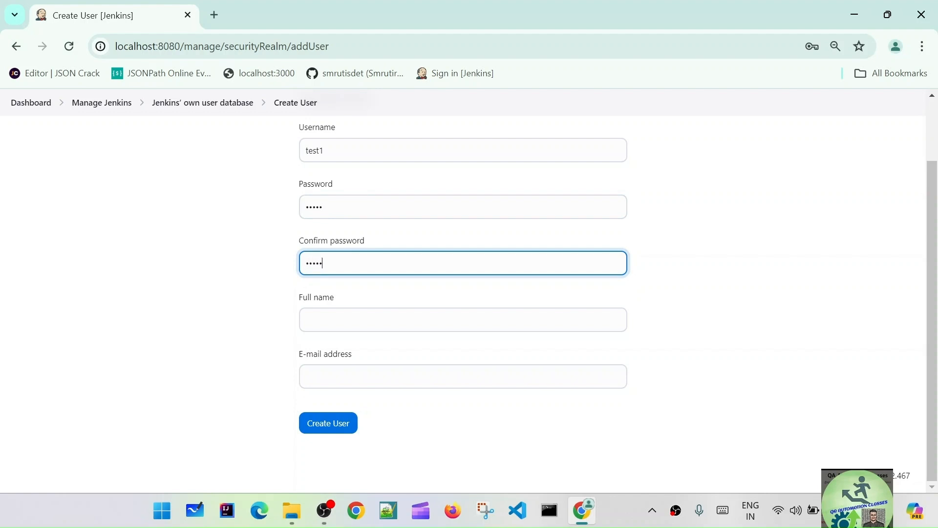
pyautogui.scroll(2, 439, 341)
pyautogui.scroll(-2, 425, 342)
pyautogui.click(315, 429)
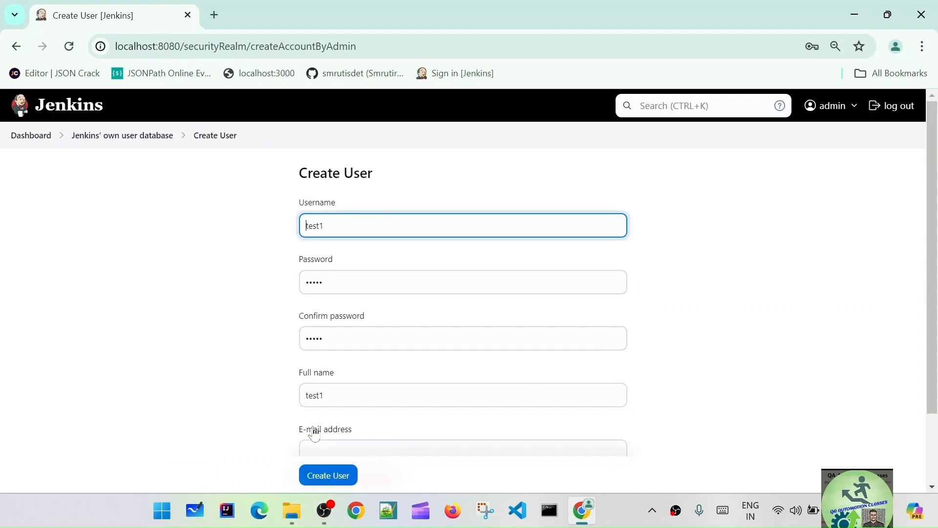
# - Enter test1's e-mail with the domain corrected to gmail, resubmit, and dismiss the breach warning
pyautogui.scroll(-2, 709, 316)
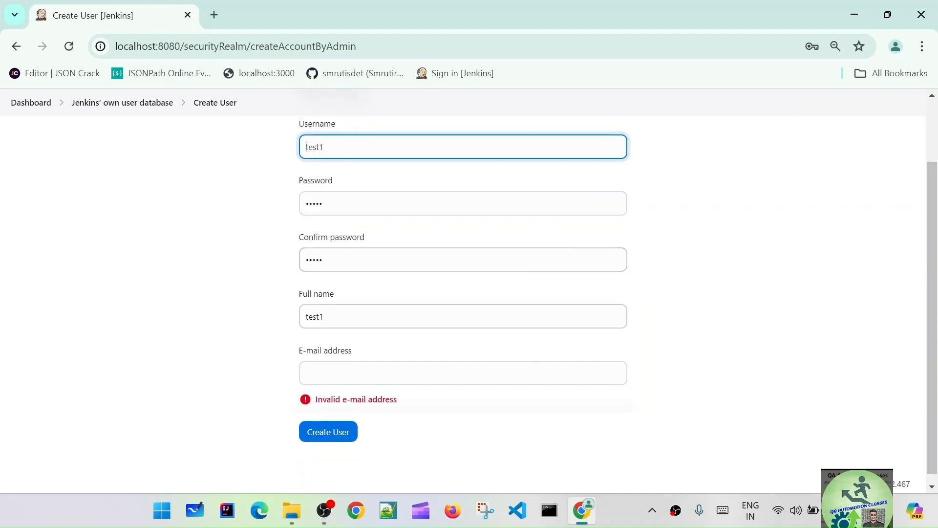
pyautogui.click(386, 372)
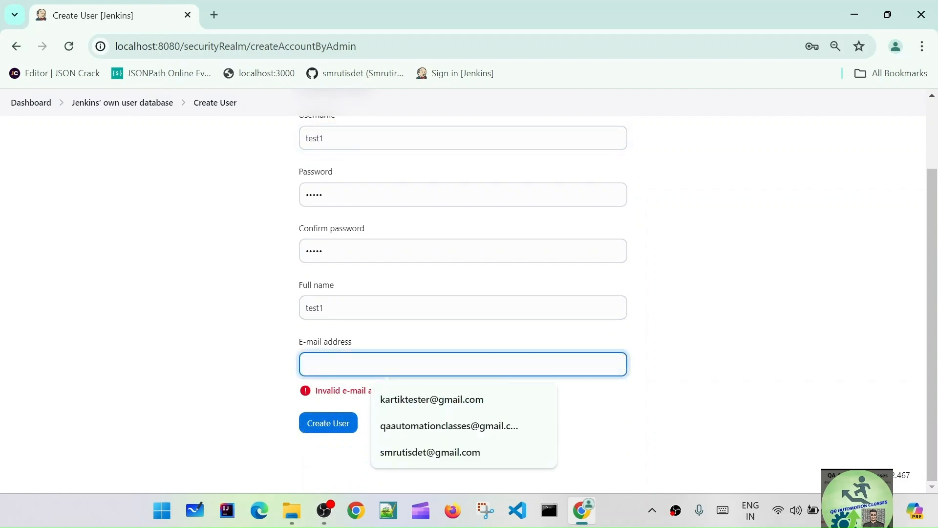
pyautogui.write('test1@abcd.com')
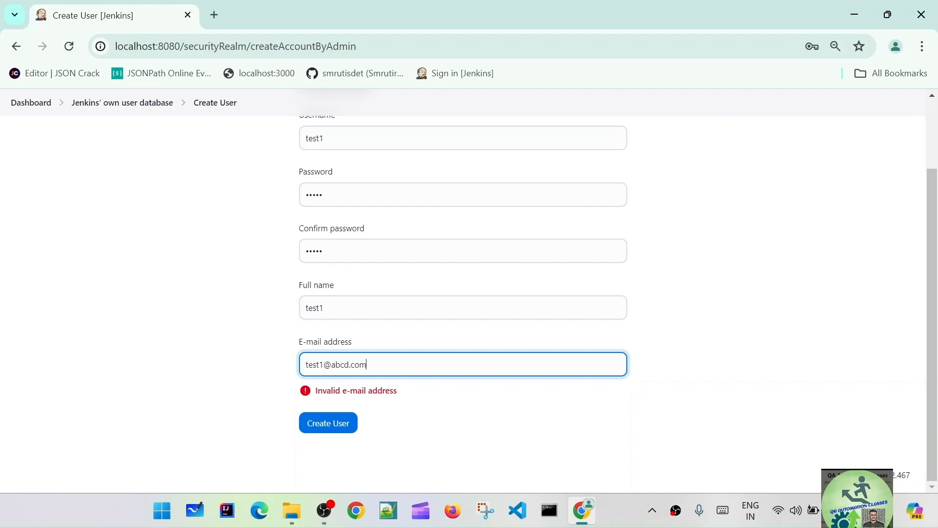
pyautogui.click(645, 360)
pyautogui.moveTo(350, 364); pyautogui.dragTo(331, 364)
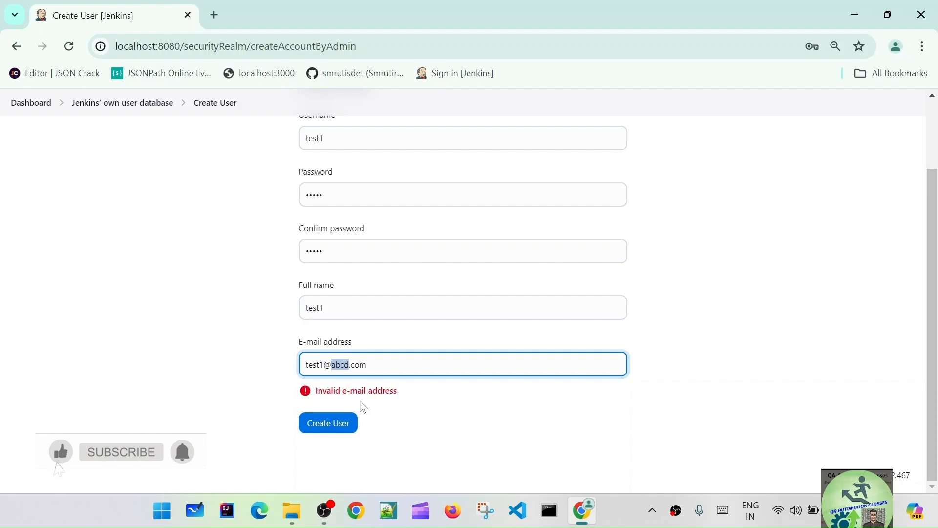
pyautogui.write('gmail')
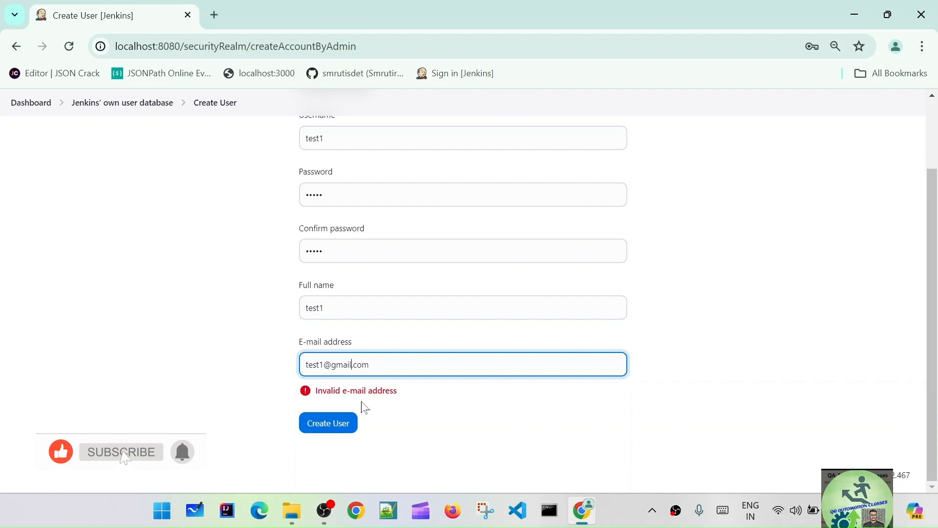
pyautogui.click(405, 442)
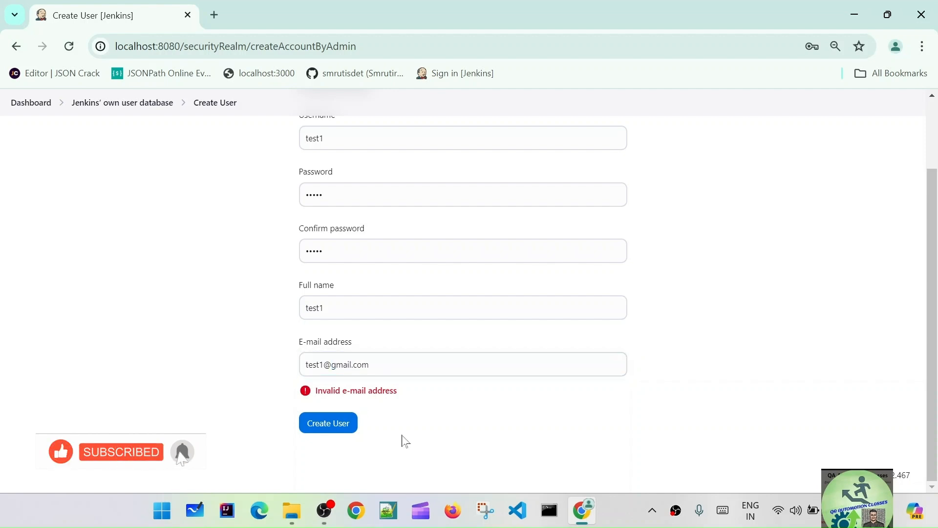
pyautogui.click(312, 424)
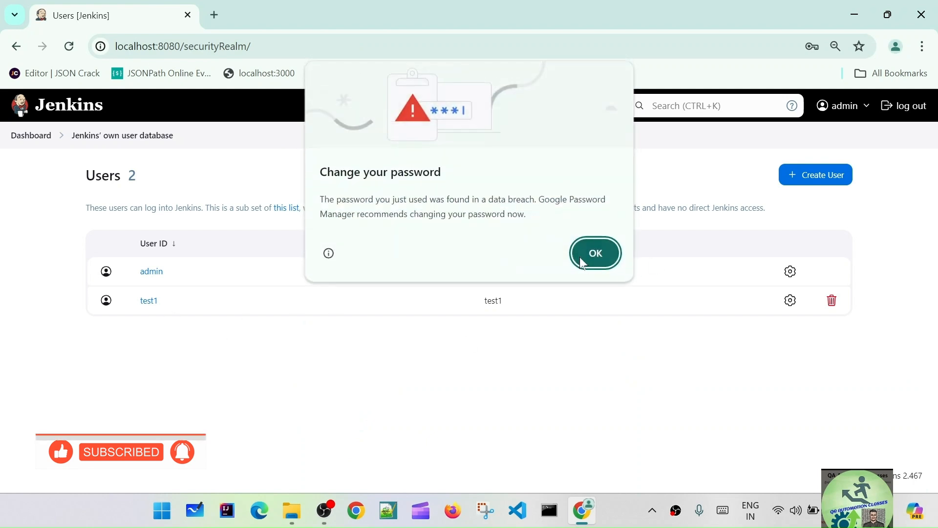
pyautogui.click(581, 258)
# - Fill in a new user form for test2 with passwords and e-mail, and submit it
pyautogui.click(829, 177)
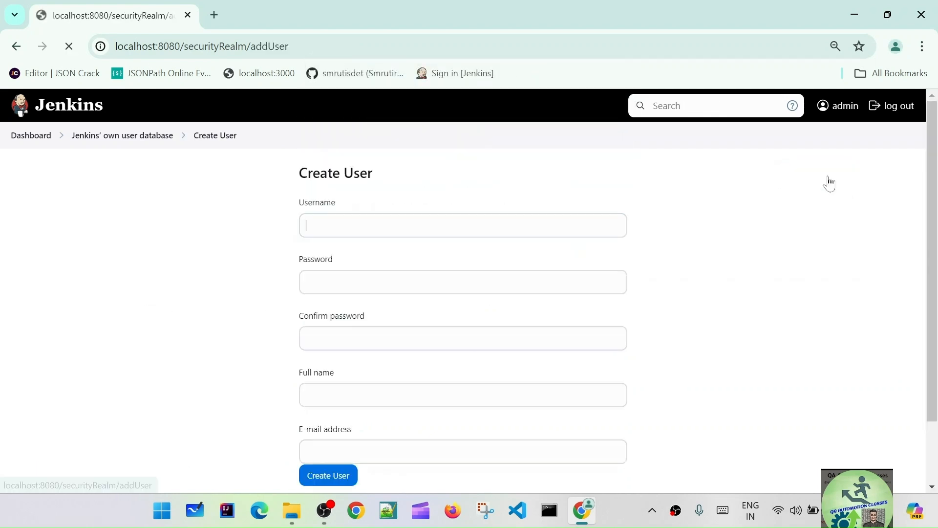
pyautogui.write('test2')
pyautogui.press('Tab')
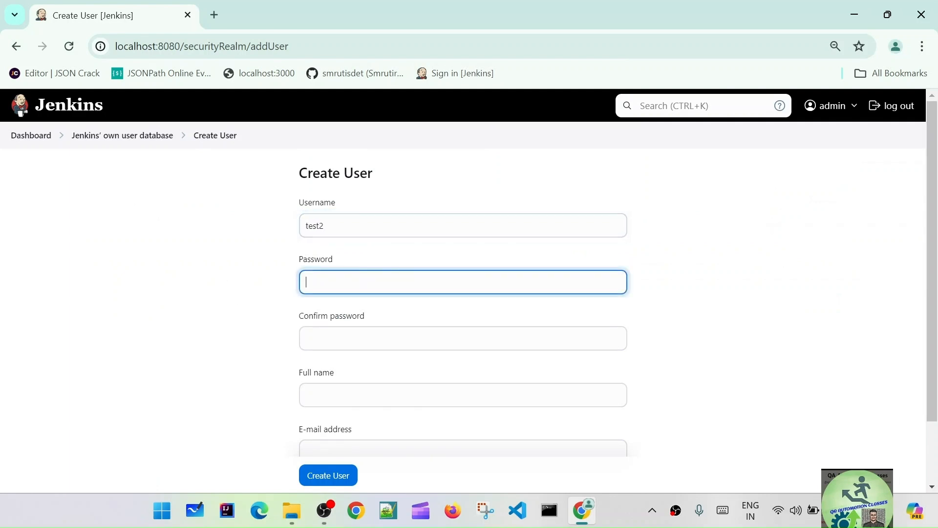
pyautogui.click(313, 340)
pyautogui.write('te')
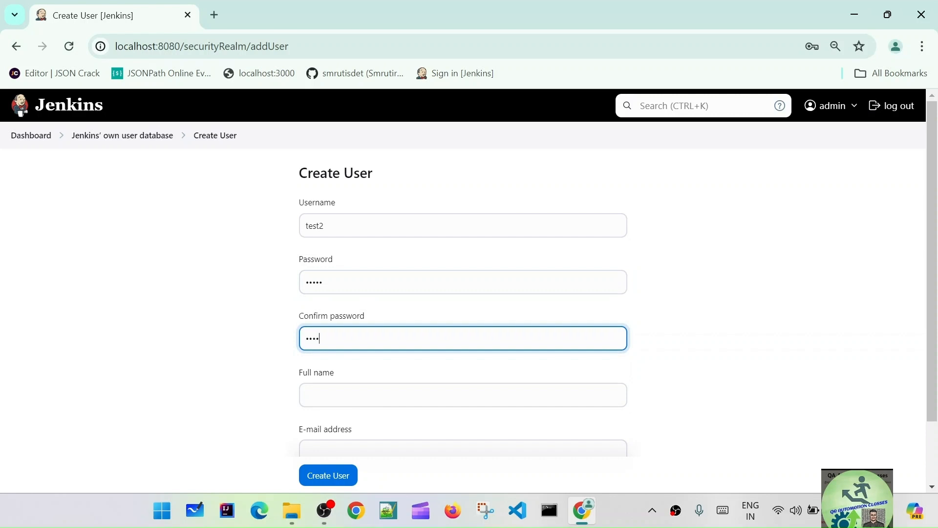
pyautogui.scroll(-2, 593, 380)
pyautogui.click(593, 380)
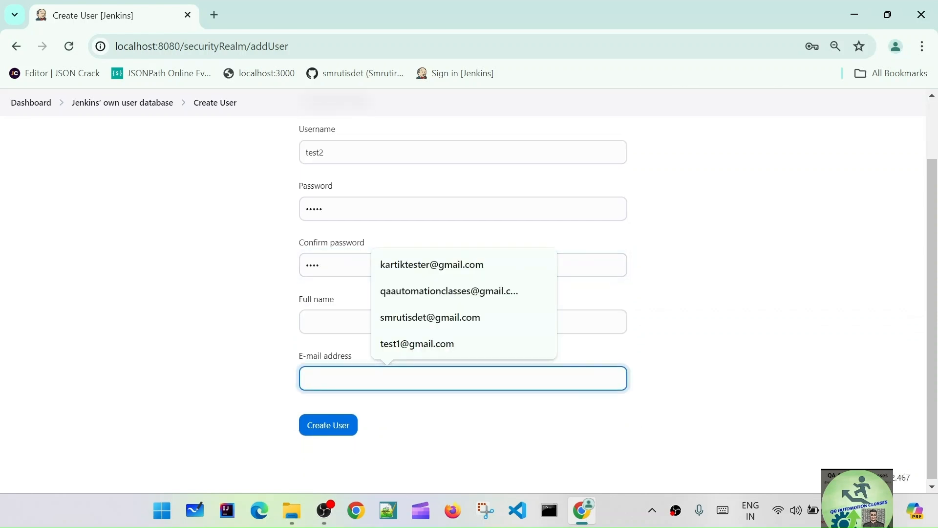
pyautogui.write('tw')
pyautogui.press('BackSpace')
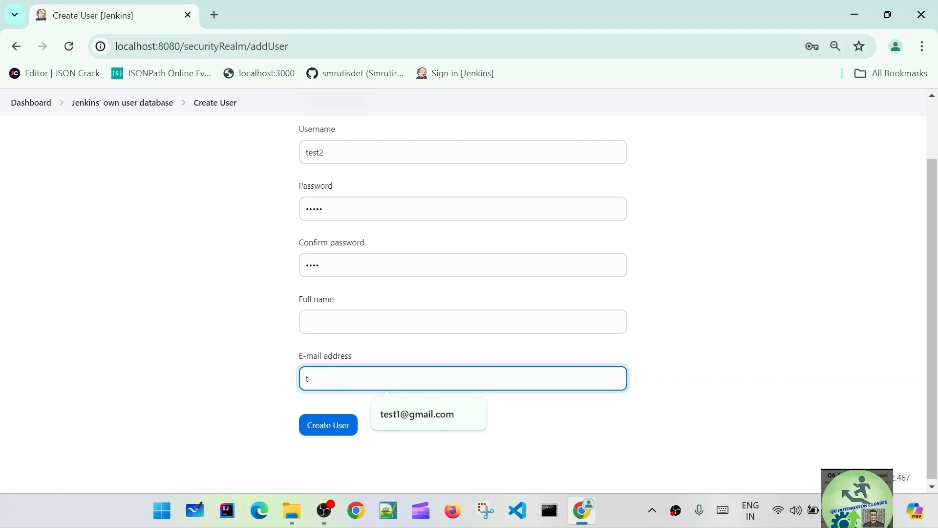
pyautogui.write('est2@gmail.com')
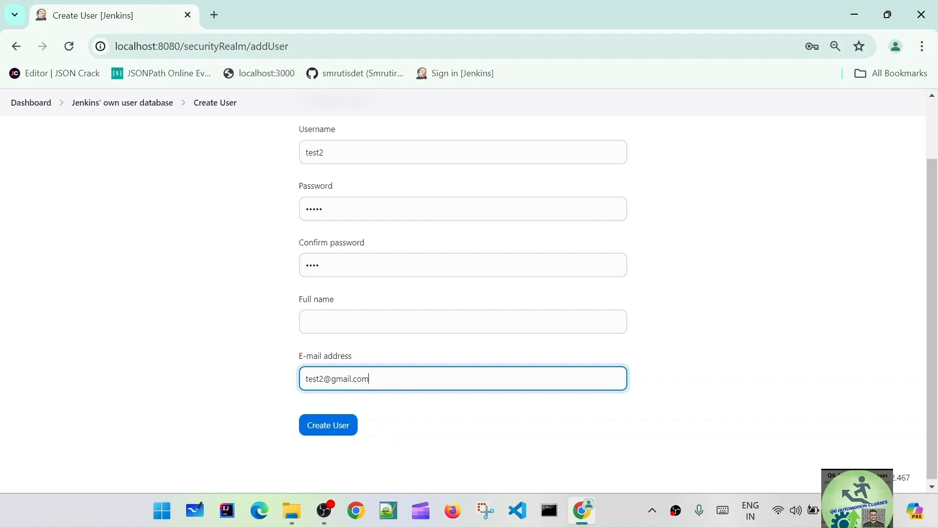
pyautogui.click(348, 424)
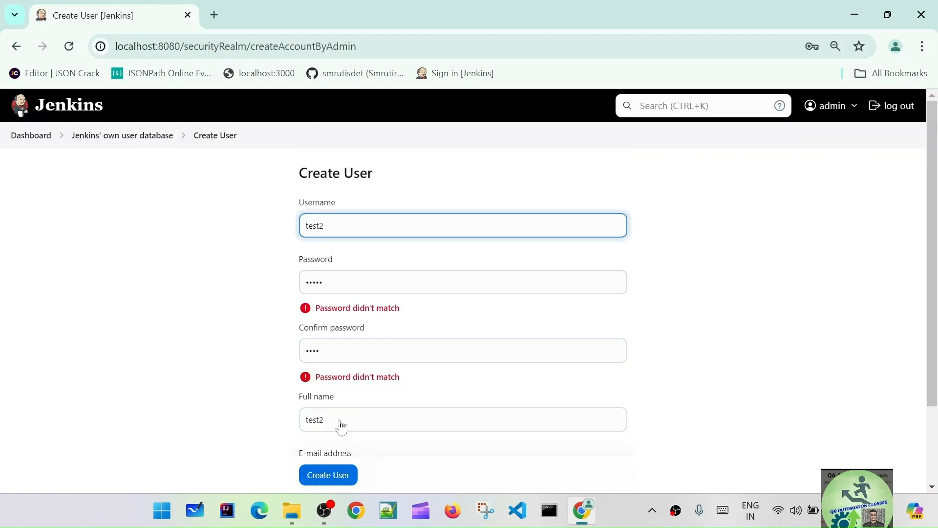
# - Retype both mismatched passwords for test2, resubmit, and dismiss the breach warning
pyautogui.press('Tab')
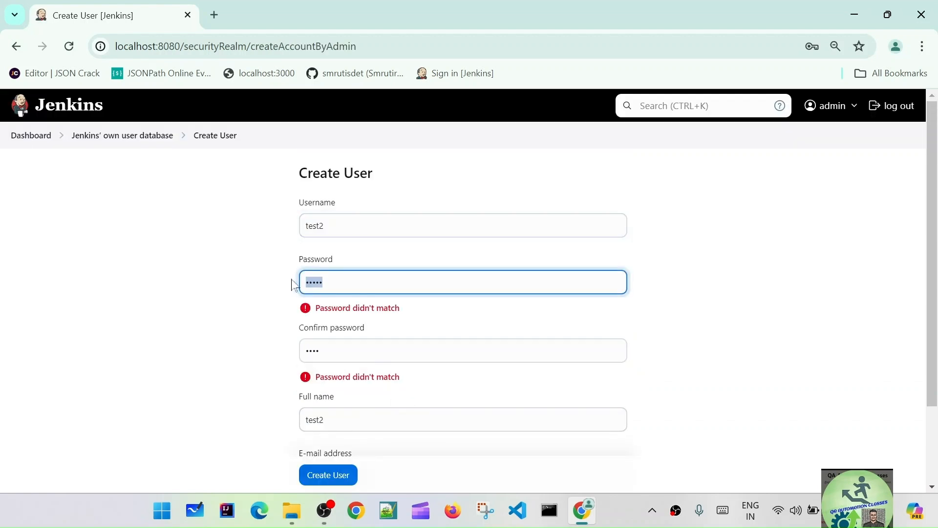
pyautogui.write('••')
pyautogui.press('Tab')
pyautogui.write('•')
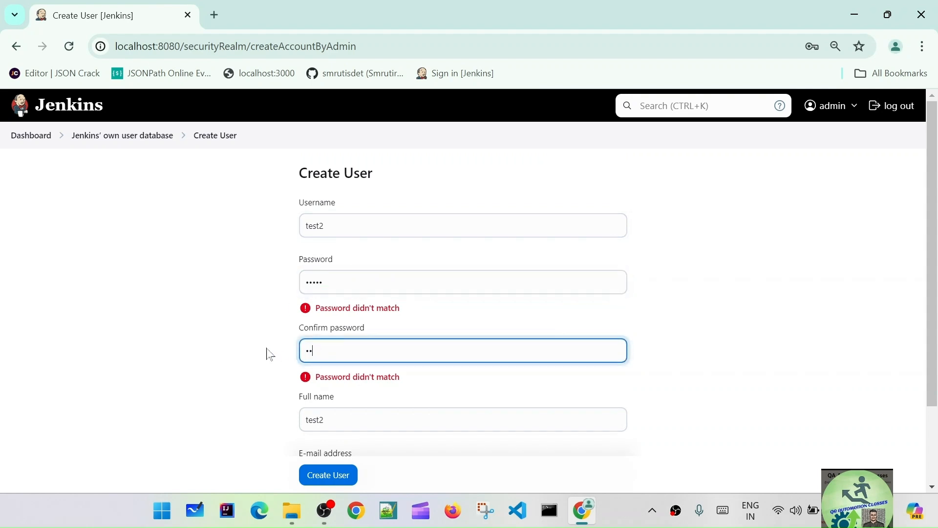
pyautogui.write('••••')
pyautogui.scroll(-2, 859, 391)
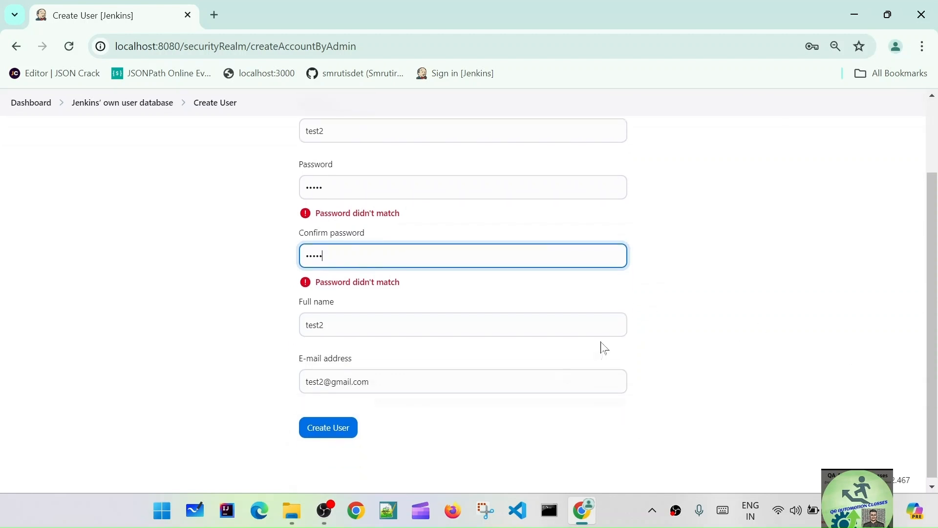
pyautogui.click(336, 430)
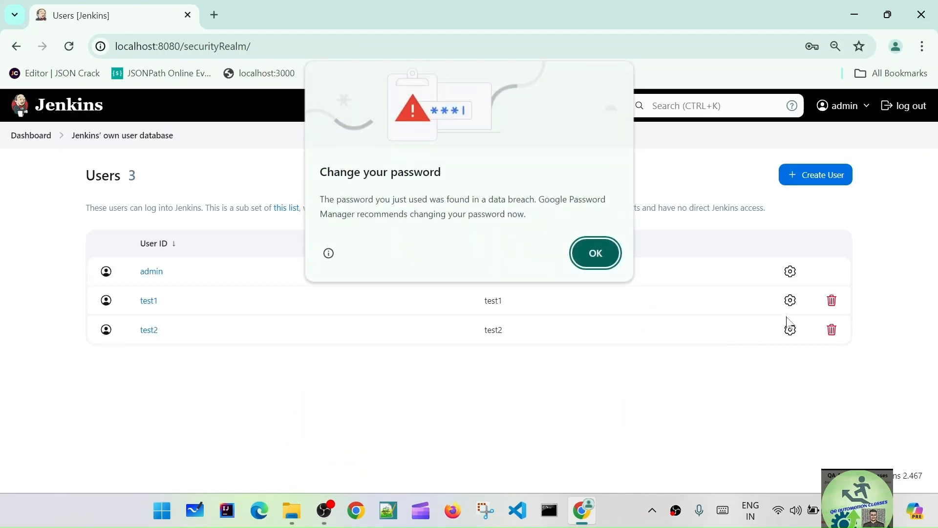
pyautogui.click(597, 252)
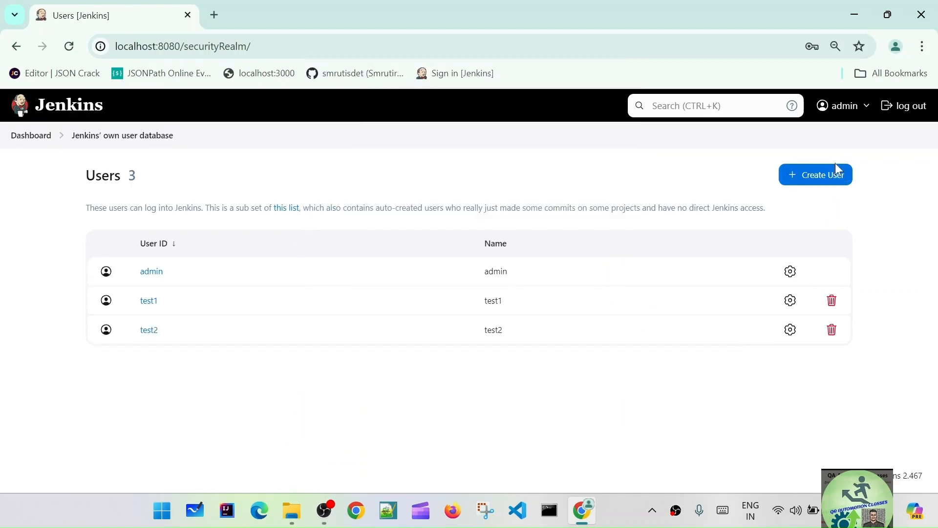
# - Create user test3 with its password and e-mail, dismissing the breach warning
pyautogui.click(829, 175)
pyautogui.click(463, 225)
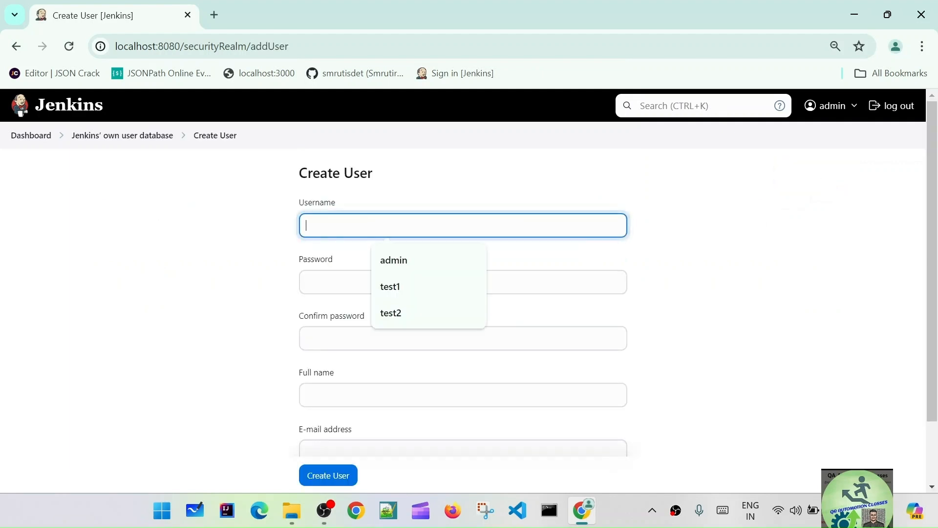
pyautogui.write('test')
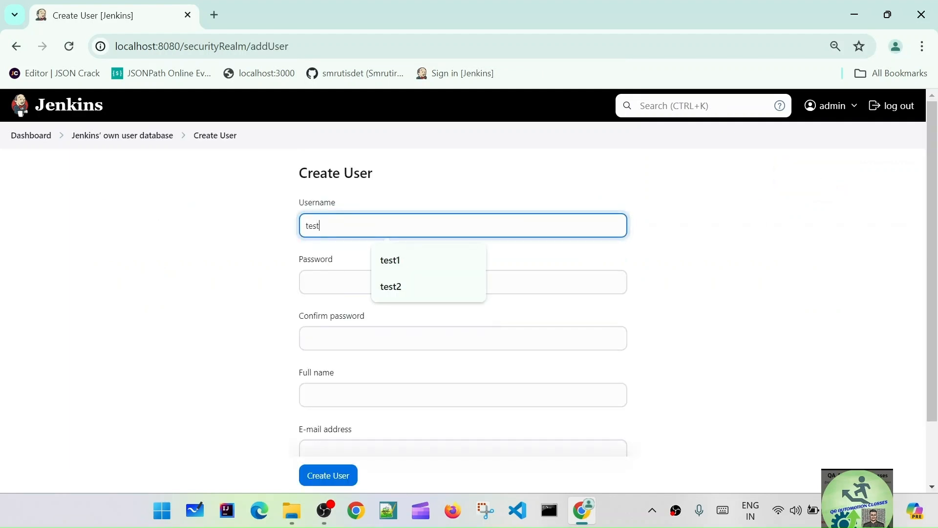
pyautogui.write('3')
pyautogui.press('Tab')
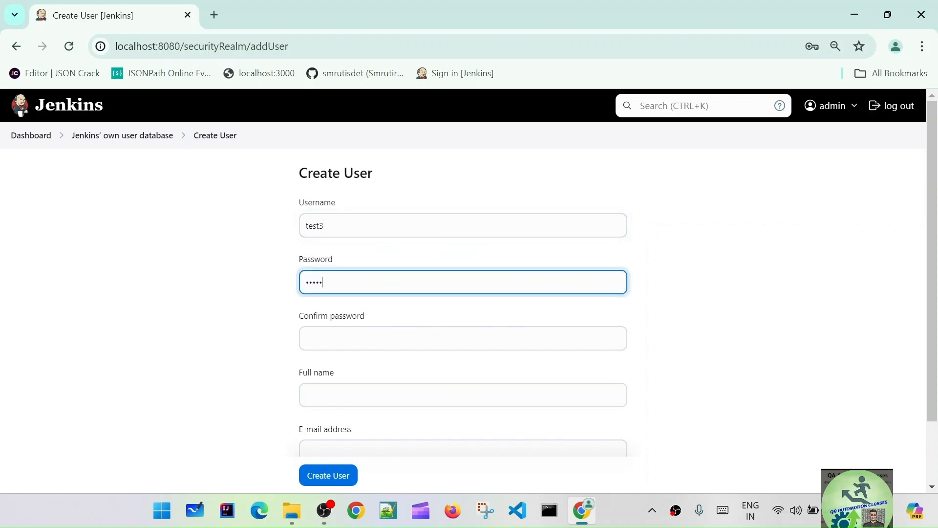
pyautogui.press('Tab')
pyautogui.write('tes')
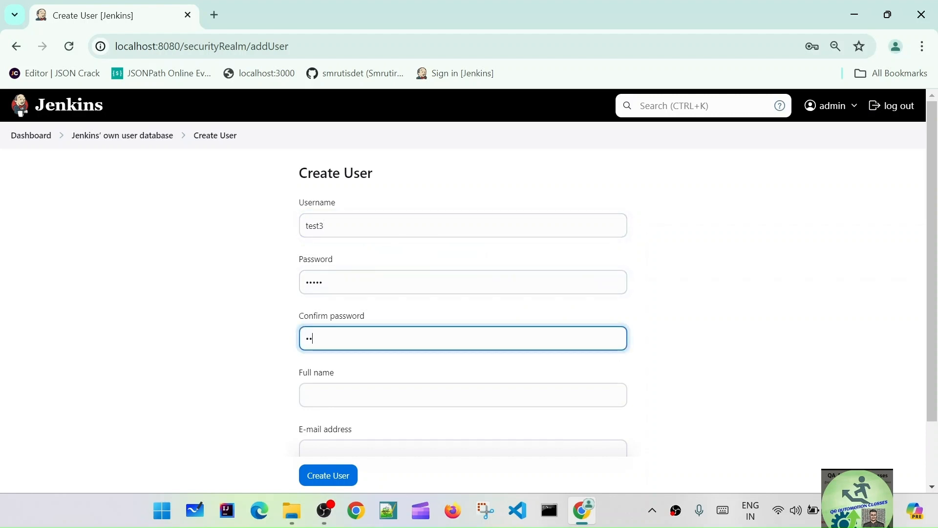
pyautogui.write('t3')
pyautogui.scroll(-2, 488, 420)
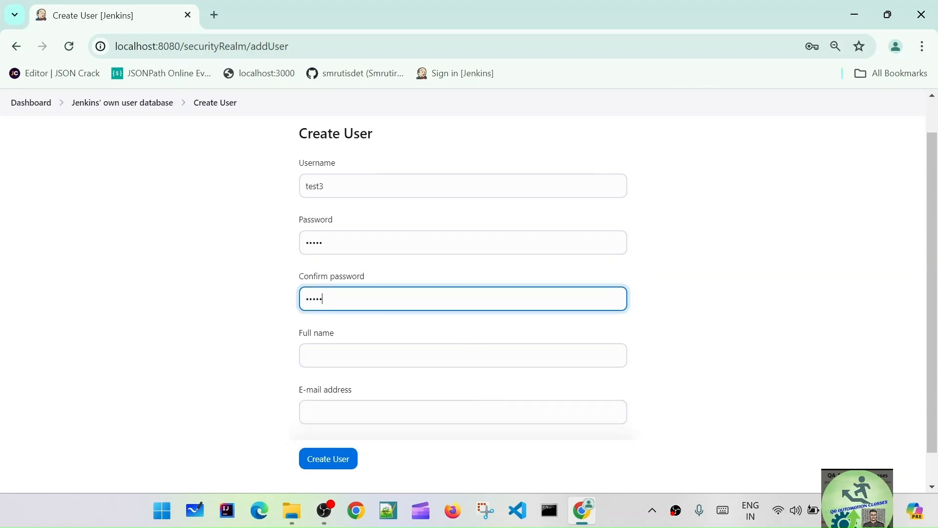
pyautogui.click(459, 376)
pyautogui.write('te')
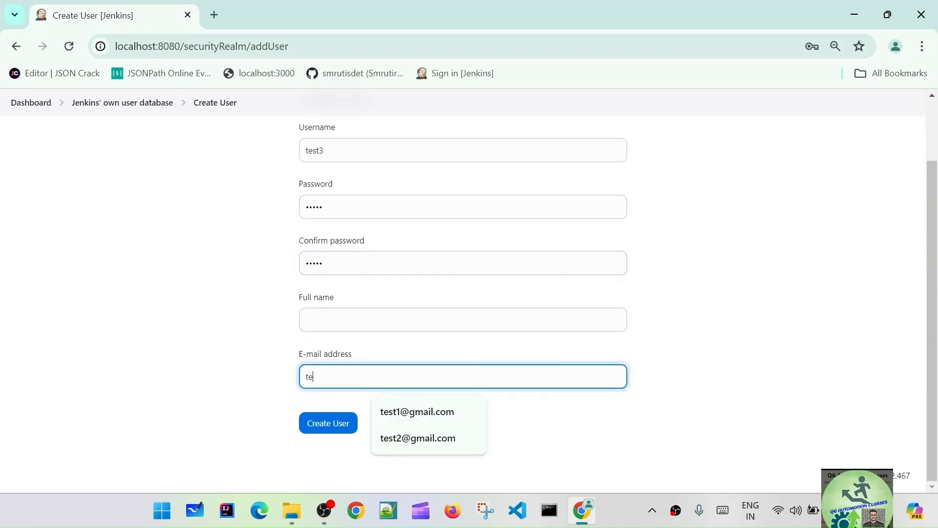
pyautogui.write('st3@gmail.com')
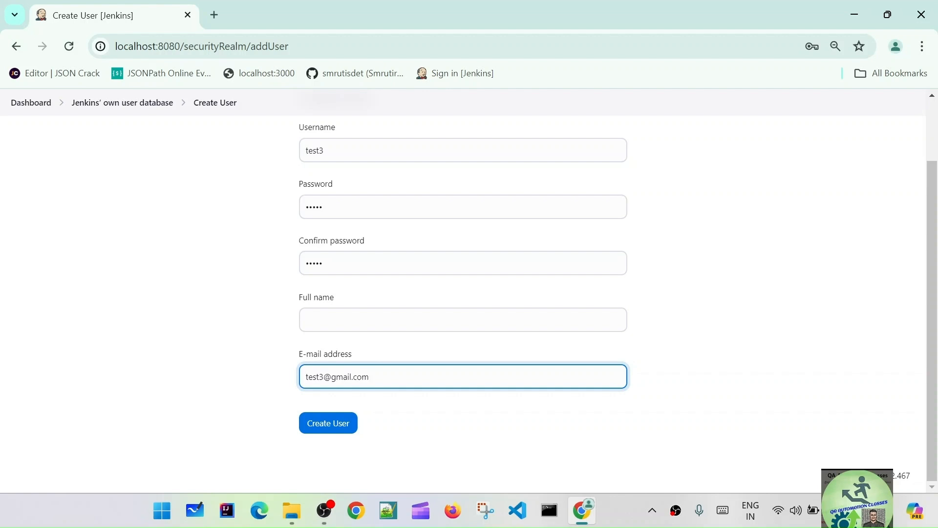
pyautogui.click(308, 429)
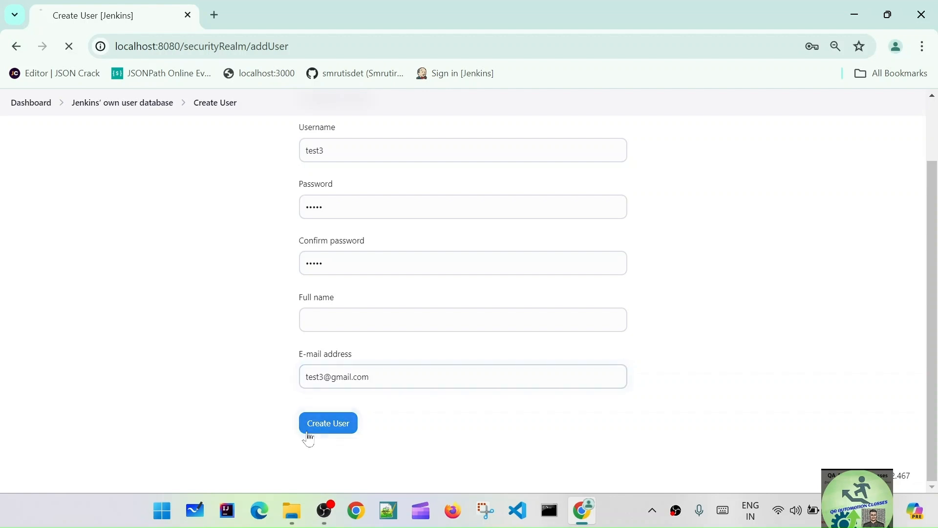
pyautogui.click(596, 253)
# - Create user test4 with its password and e-mail, dismissing the breach warning
pyautogui.click(818, 174)
pyautogui.write('test4')
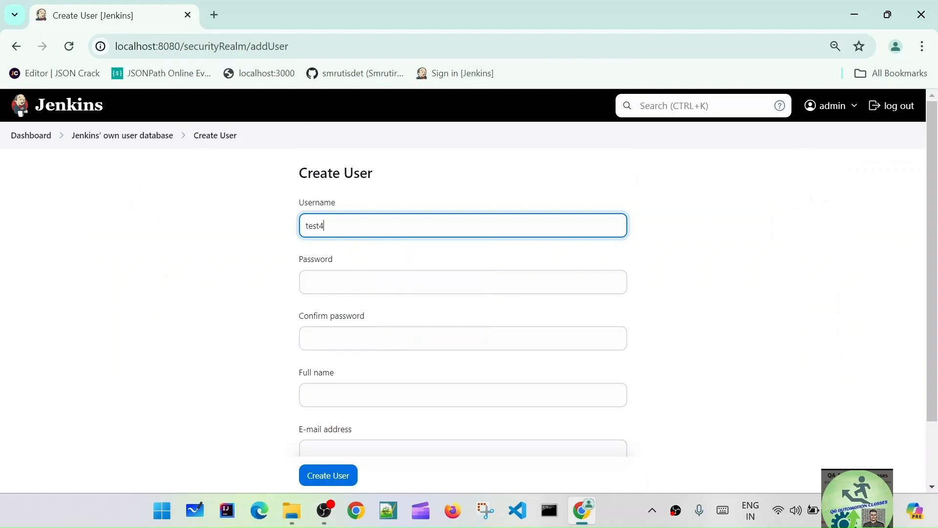
pyautogui.press('Tab')
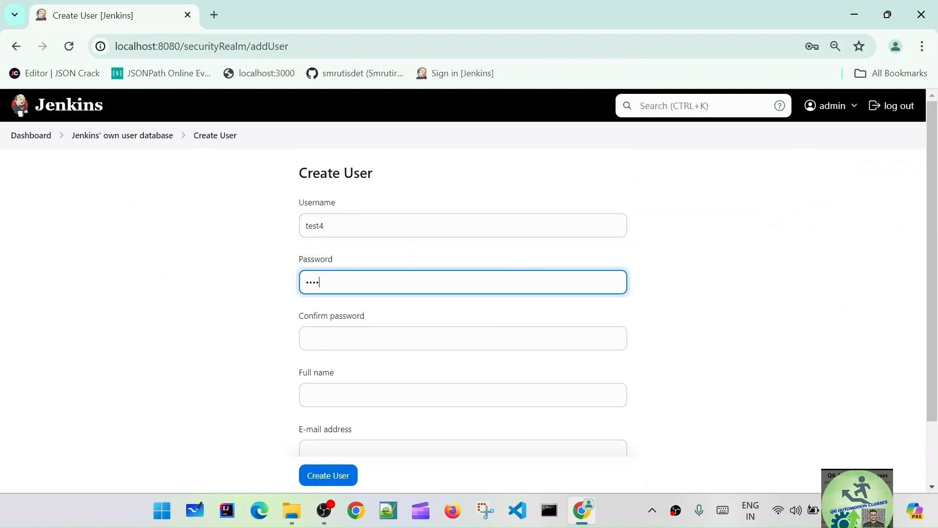
pyautogui.press('Tab')
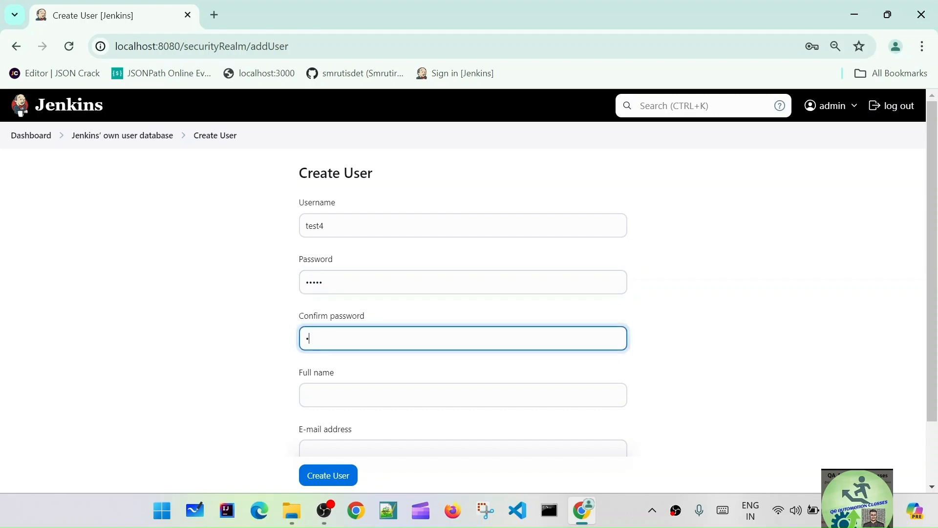
pyautogui.press('Tab')
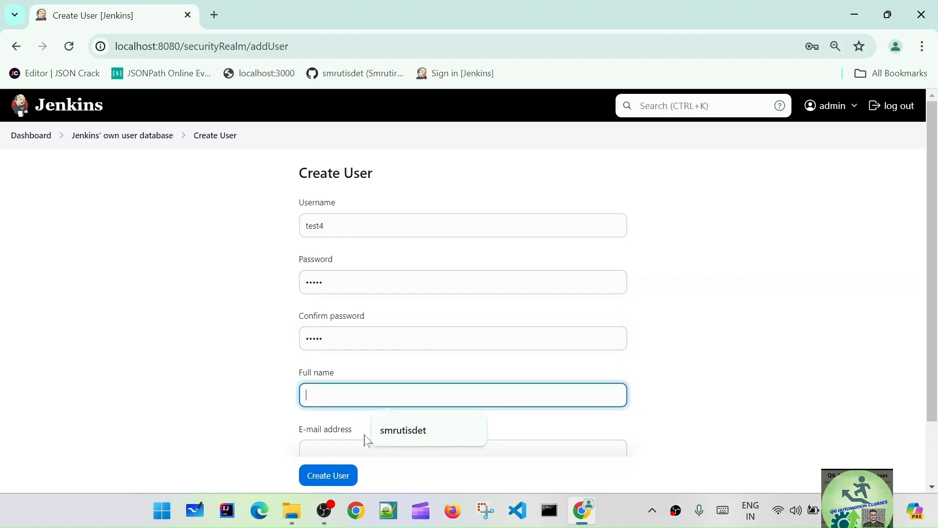
pyautogui.scroll(-2, 365, 430)
pyautogui.press('Tab')
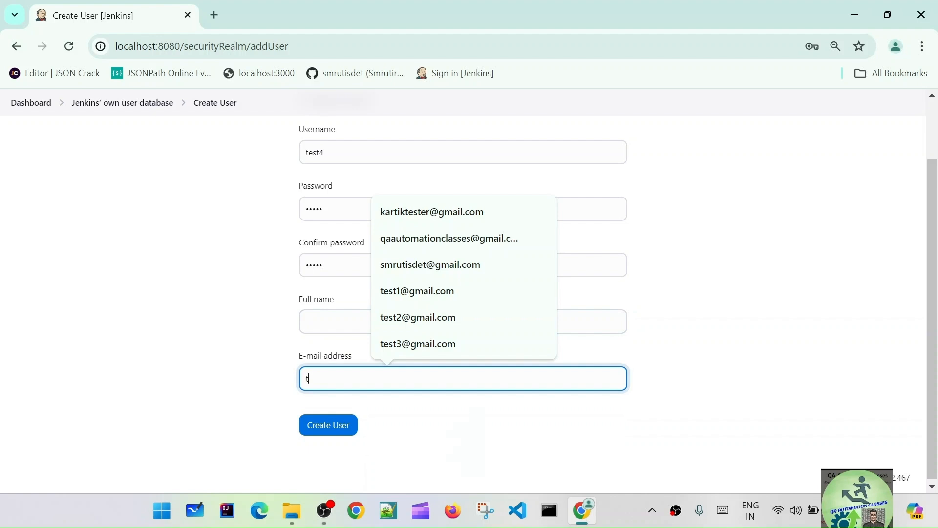
pyautogui.write('test4@gmail.com')
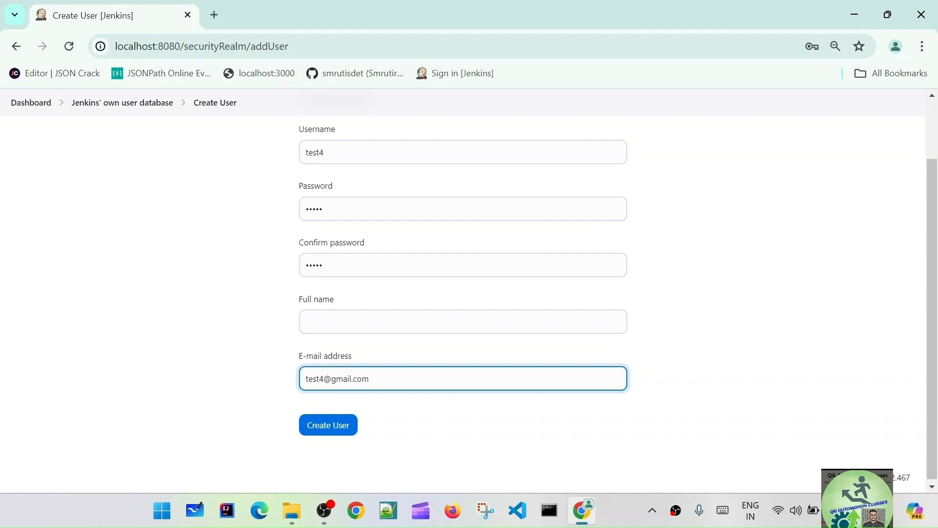
pyautogui.click(332, 430)
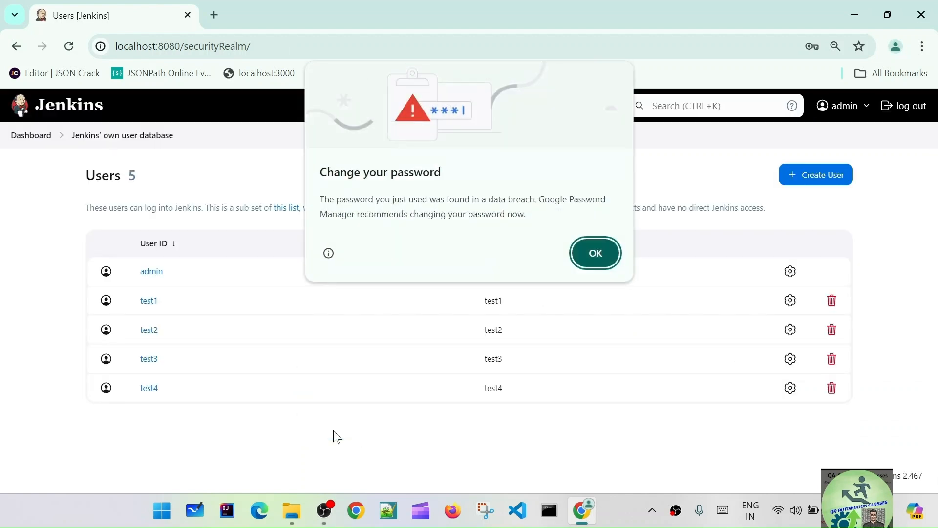
pyautogui.click(605, 254)
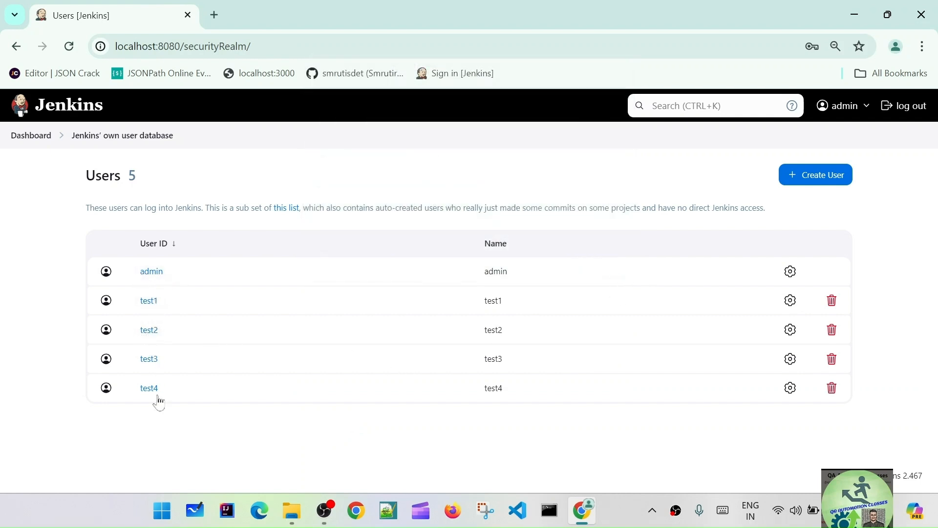
# - Log out of admin and sign in as test1 with 'keep me signed in' checked
pyautogui.click(921, 108)
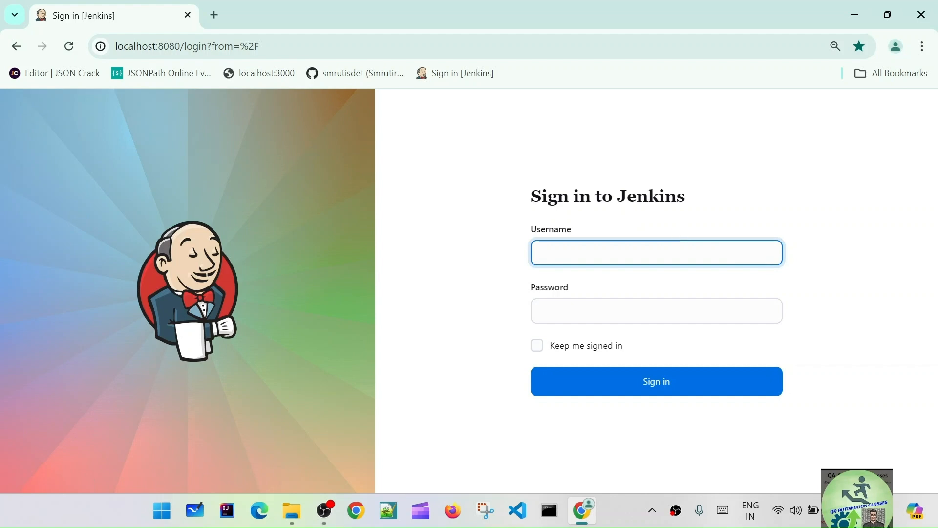
pyautogui.press('Tab')
pyautogui.write('te')
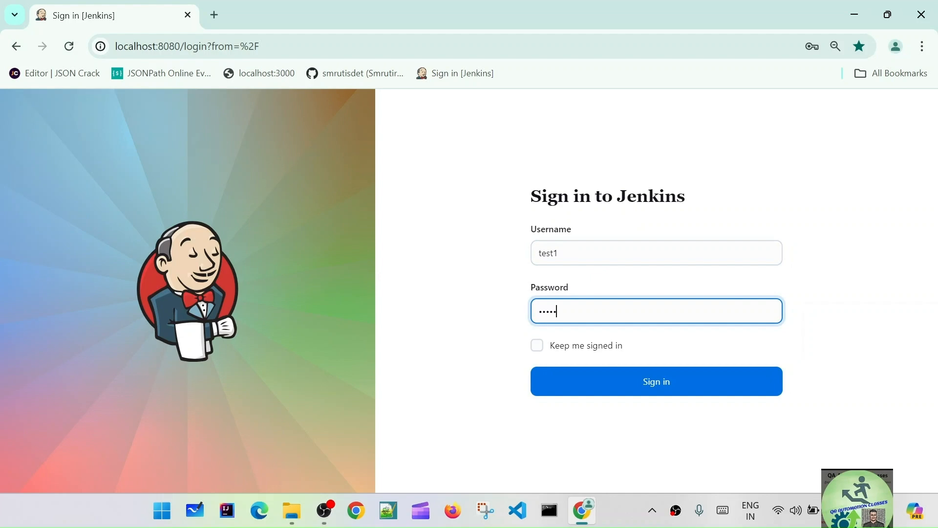
pyautogui.click(582, 348)
pyautogui.click(655, 392)
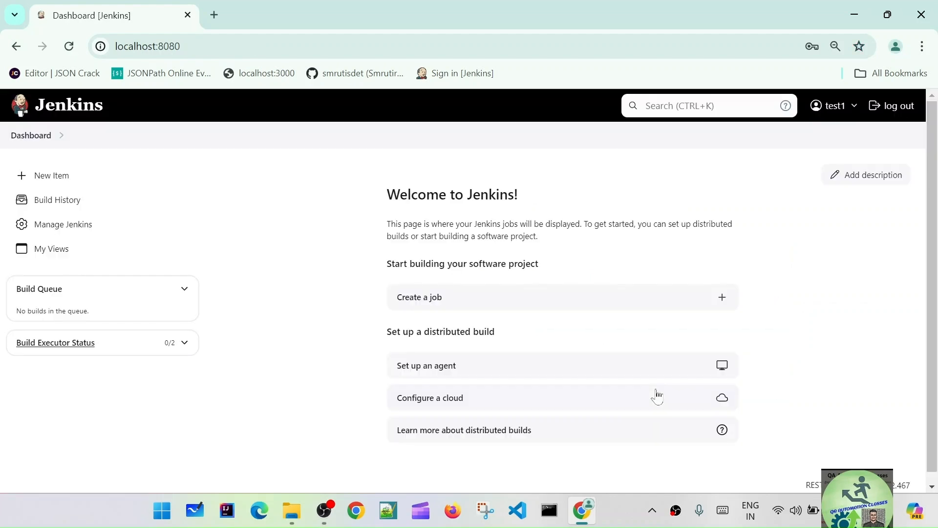
pyautogui.click(593, 252)
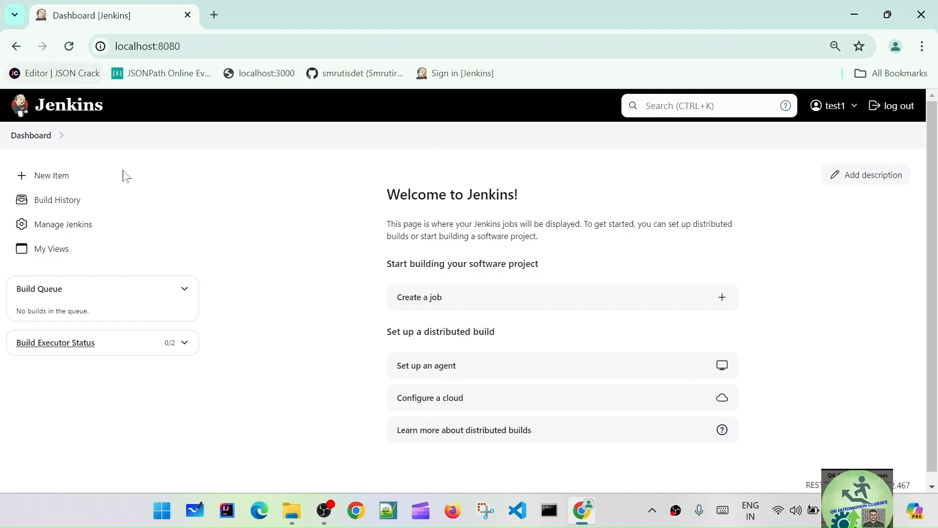
# - Open Manage Jenkins > Security and view the authorization strategy list, leaving it unchanged
pyautogui.click(58, 230)
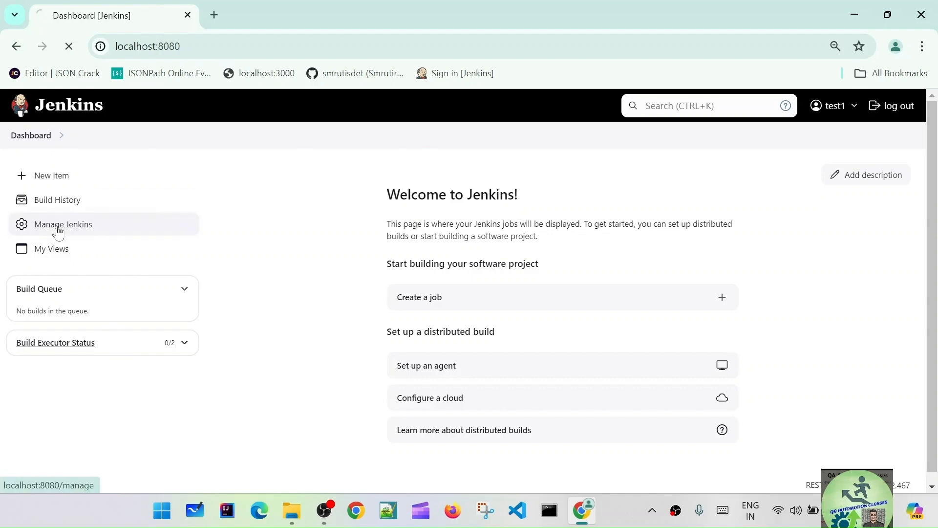
pyautogui.scroll(-2, 312, 403)
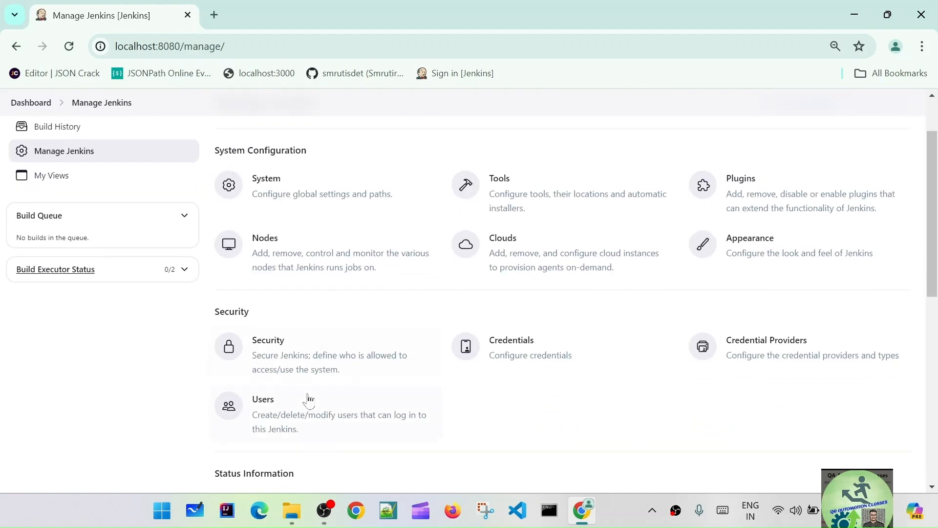
pyautogui.click(298, 362)
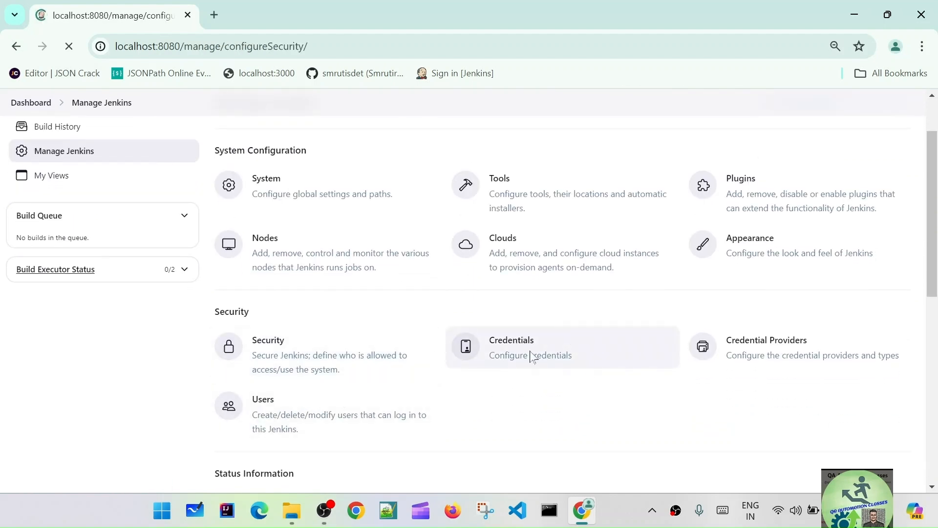
pyautogui.scroll(-3, 317, 328)
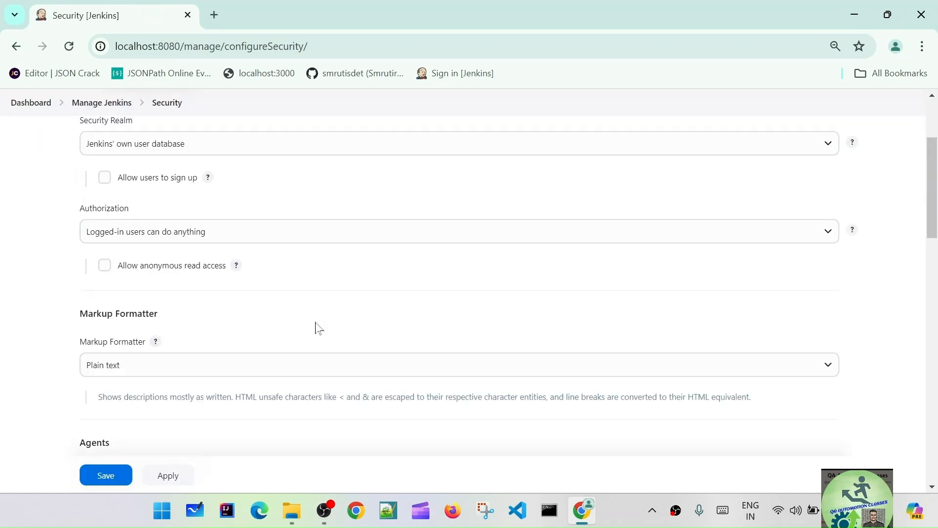
pyautogui.click(240, 237)
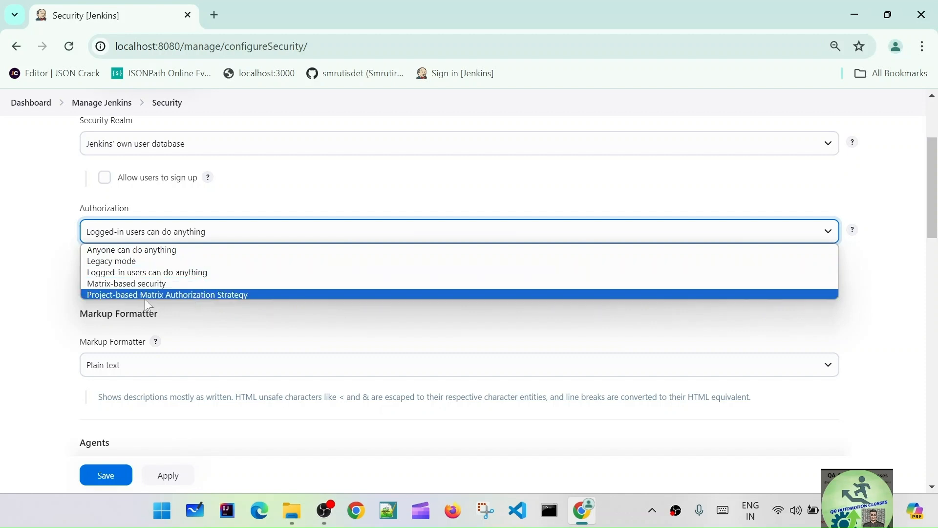
pyautogui.click(275, 310)
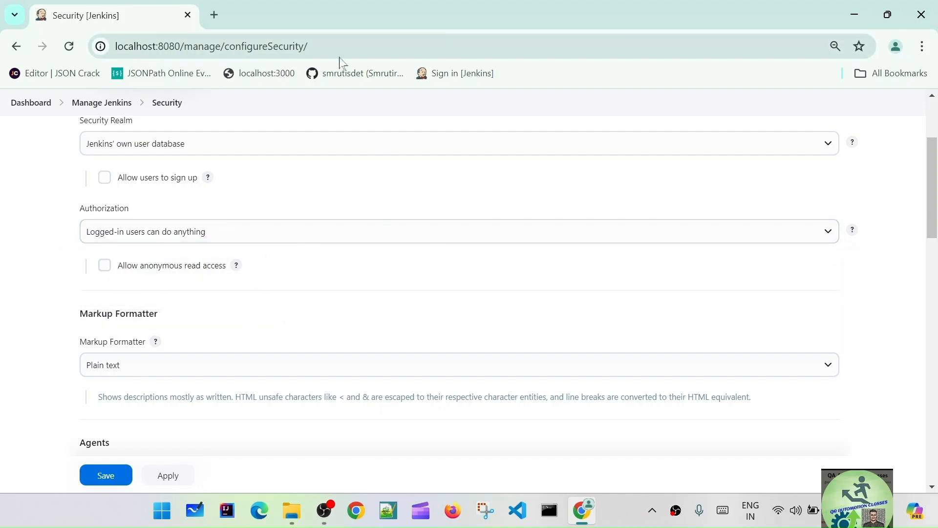
# - Google the role-based authorization strategy plugin in a new tab and open its plugins.jenkins.io page
pyautogui.click(214, 15)
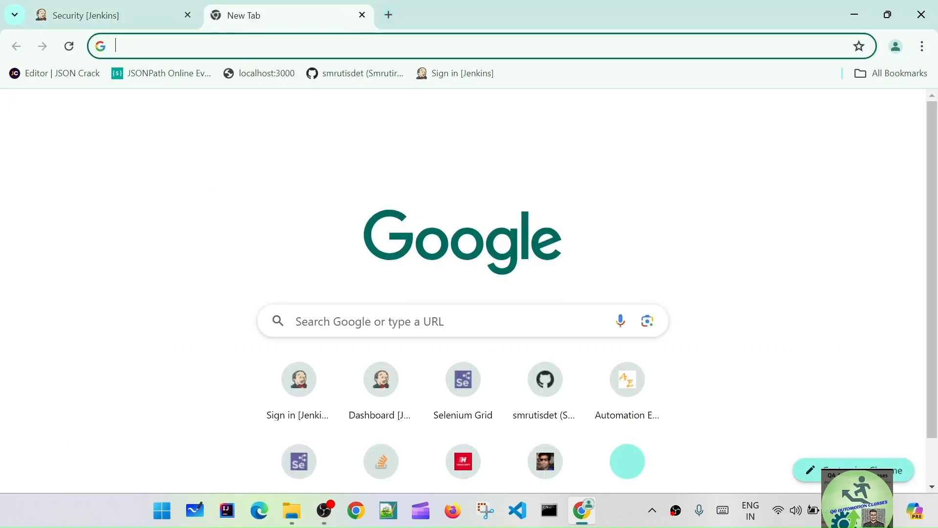
pyautogui.write('role')
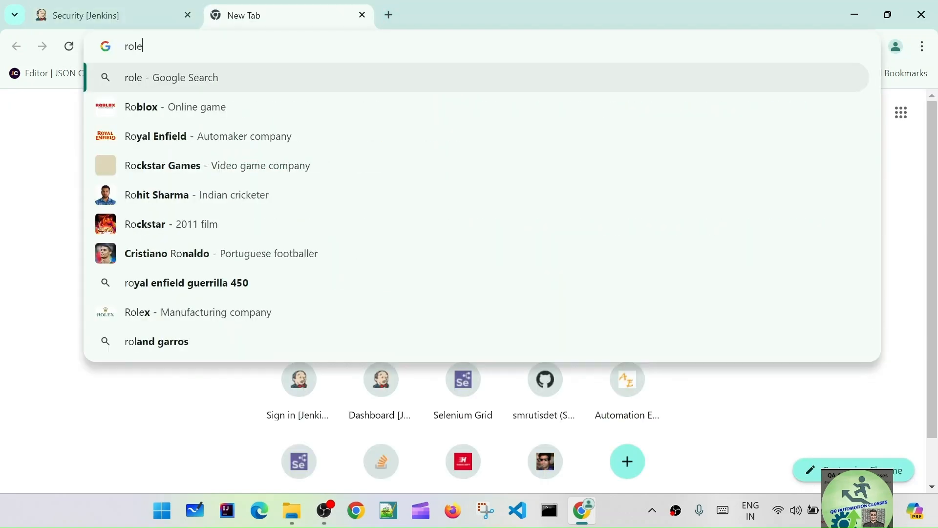
pyautogui.write(' based au')
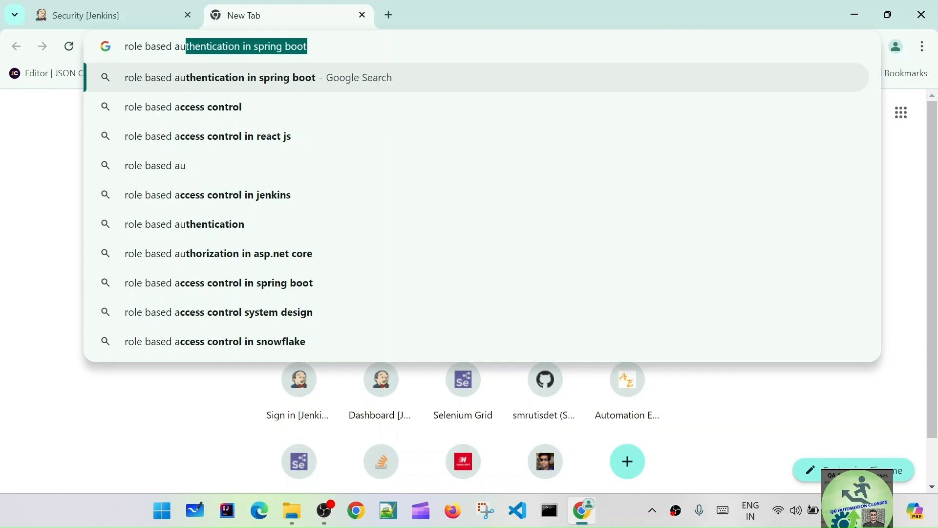
pyautogui.write('thoriza')
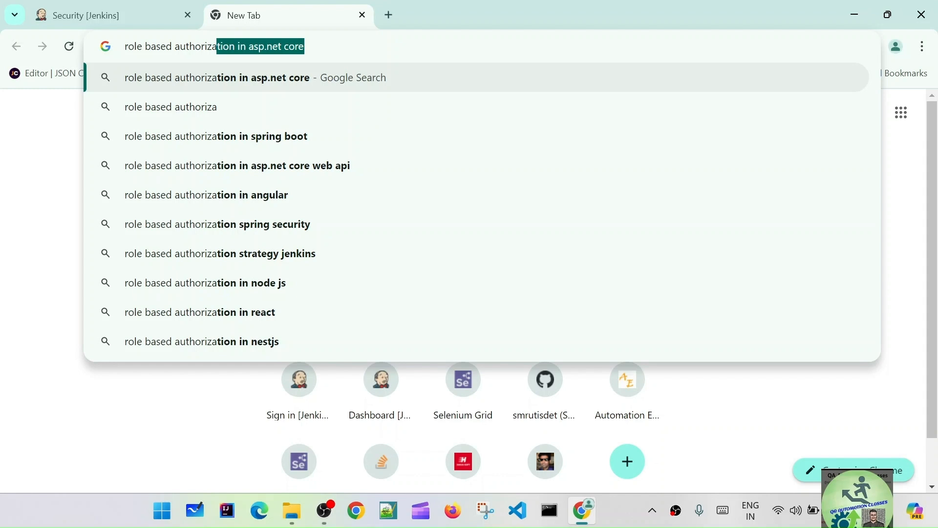
pyautogui.click(264, 254)
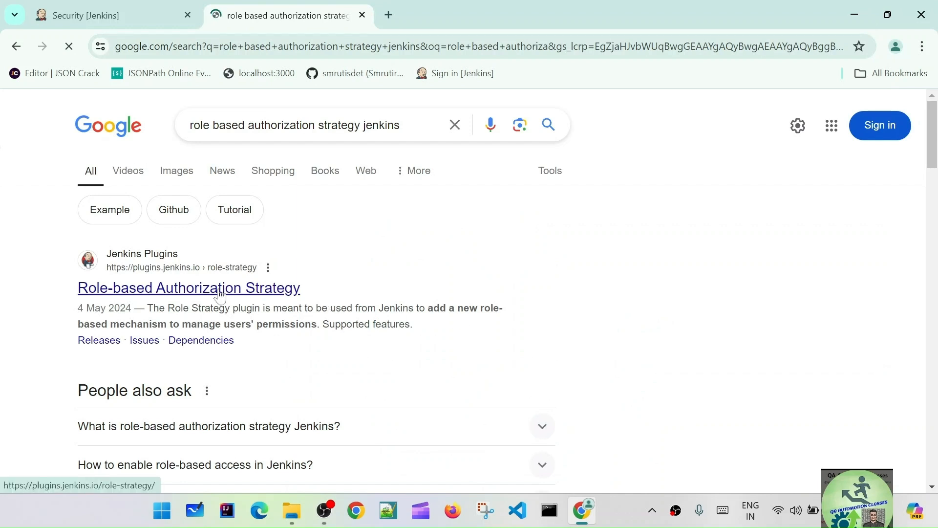
pyautogui.click(410, 128)
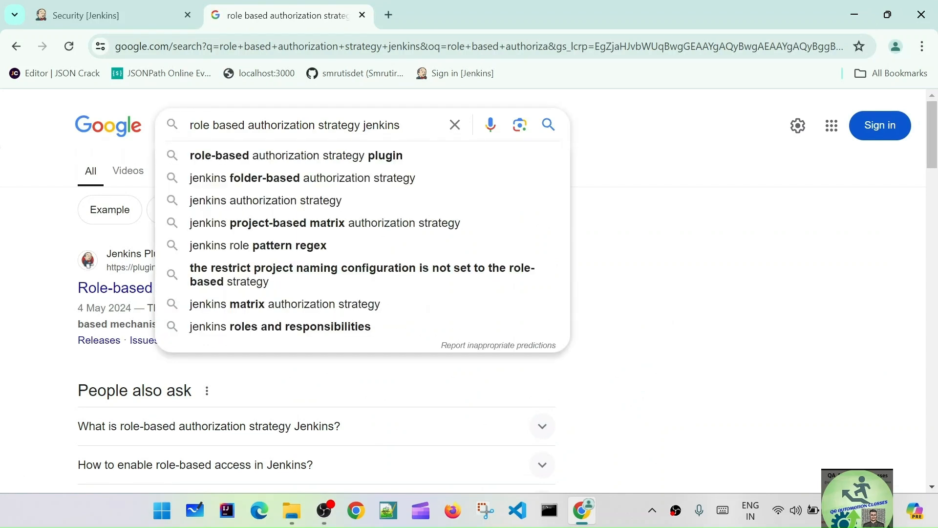
pyautogui.click(390, 157)
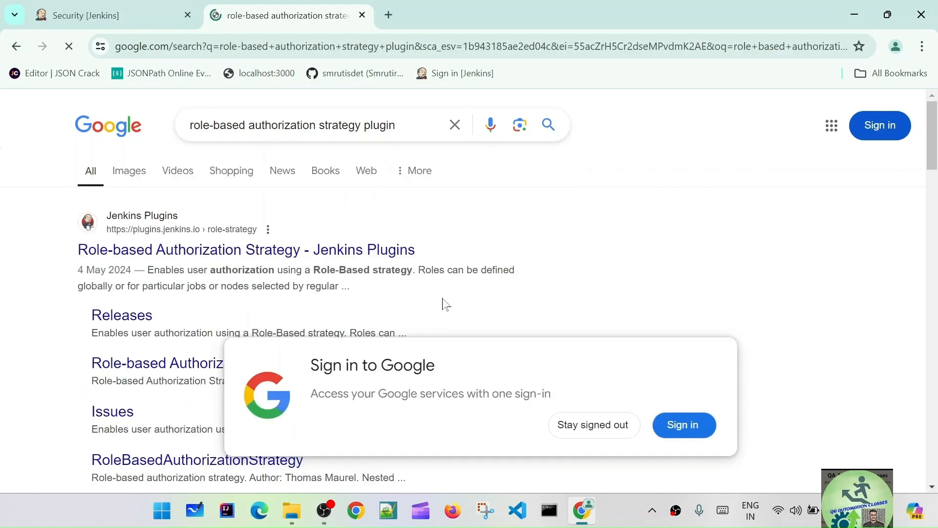
pyautogui.click(606, 425)
pyautogui.click(211, 250)
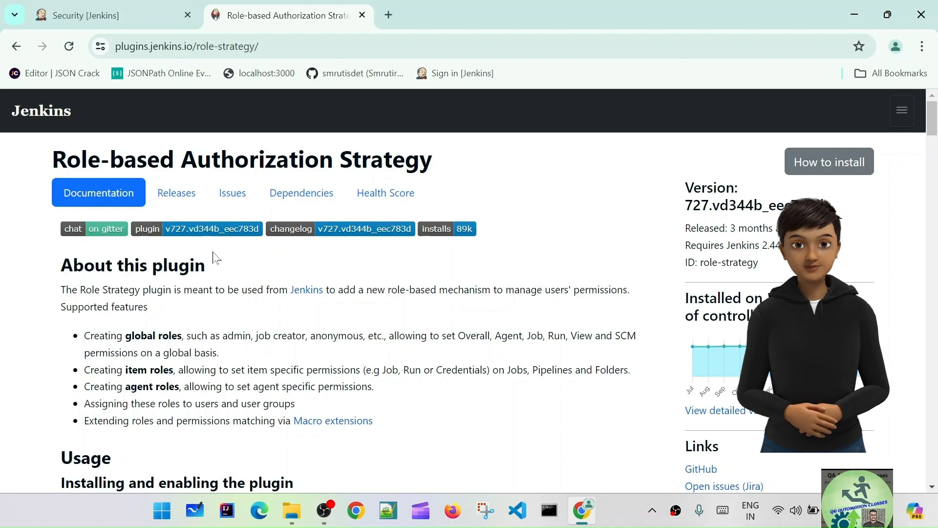
# - Scroll through the role-strategy plugin's Usage and Configuring roles documentation sections
pyautogui.scroll(-10, 218, 266)
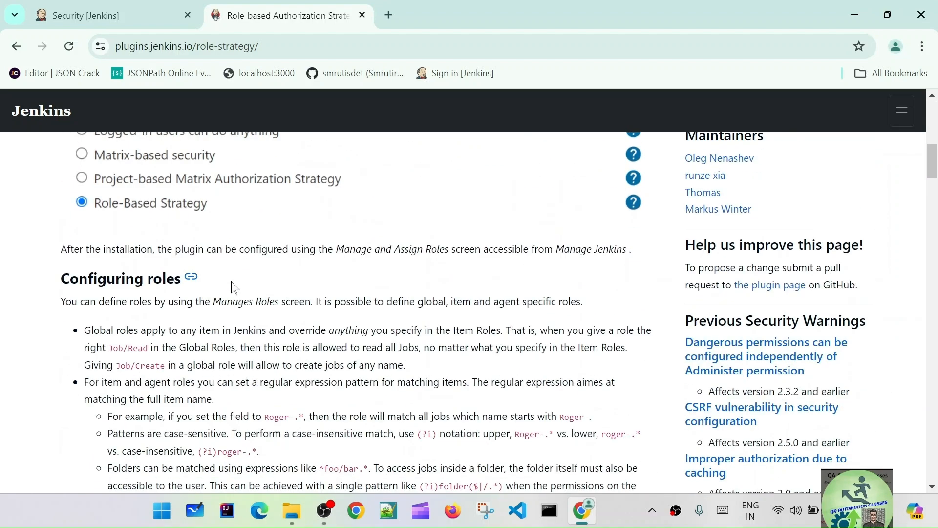
pyautogui.scroll(3, 234, 288)
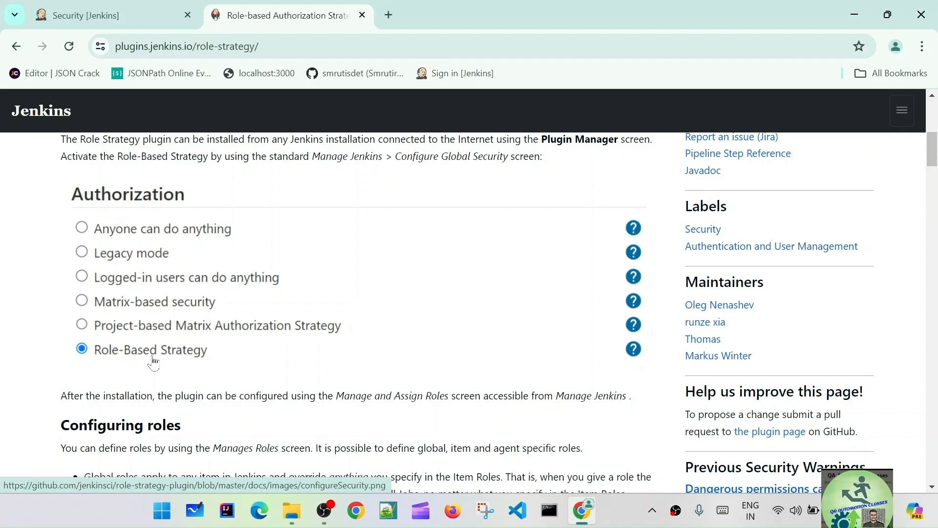
pyautogui.scroll(7, 153, 361)
pyautogui.scroll(-3, 152, 362)
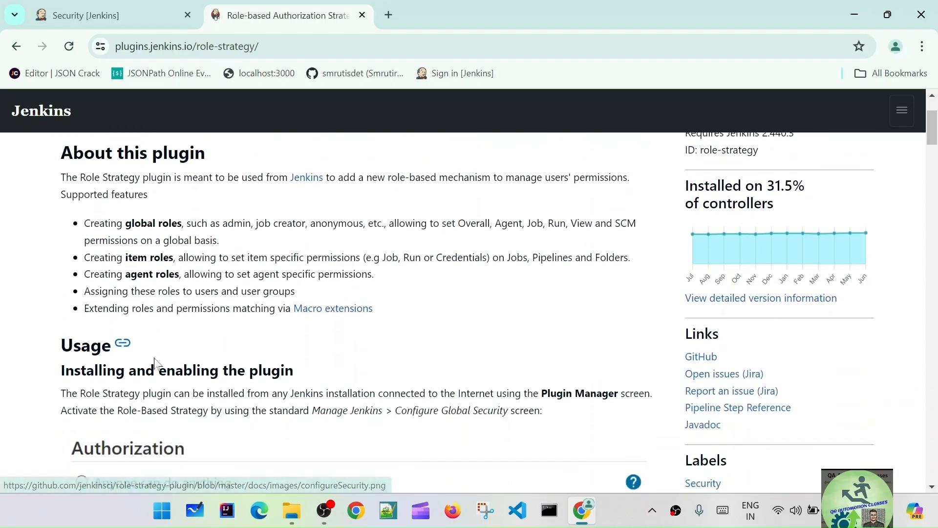
pyautogui.scroll(-10, 156, 364)
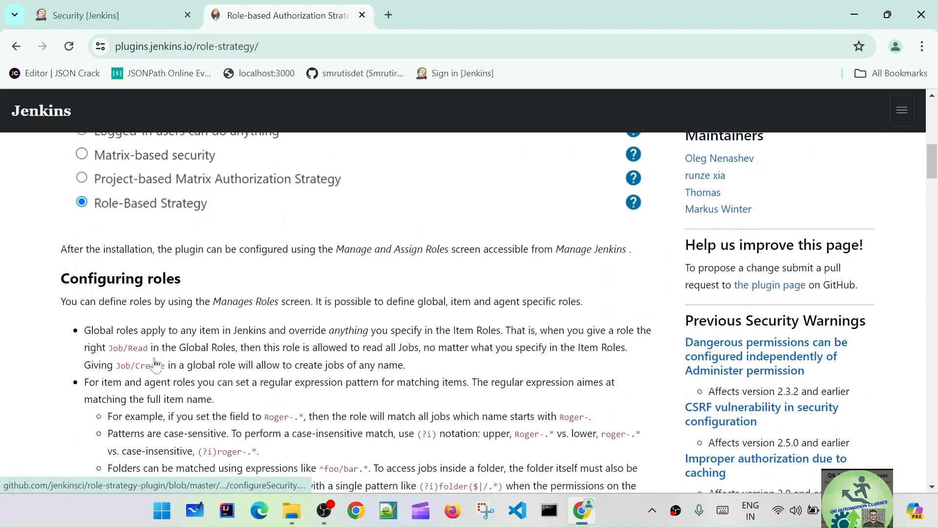
pyautogui.scroll(-12, 156, 364)
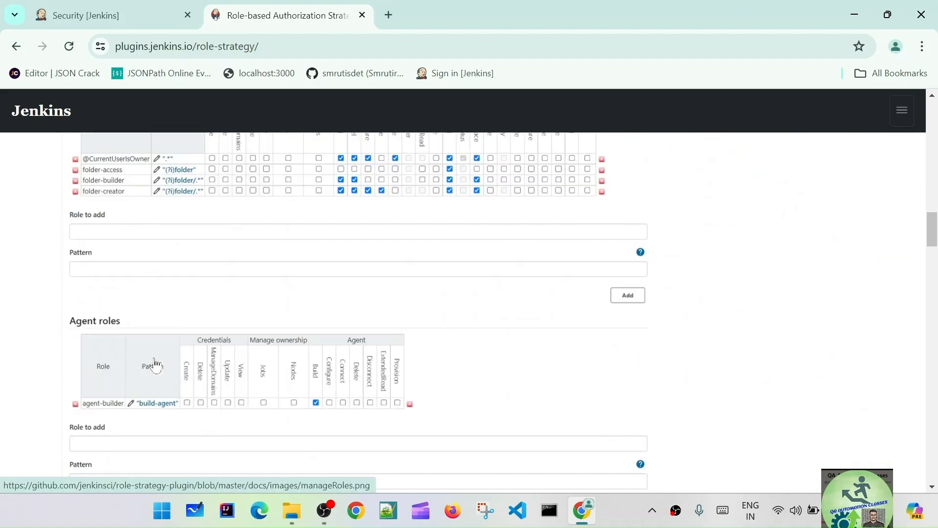
pyautogui.scroll(-12, 156, 364)
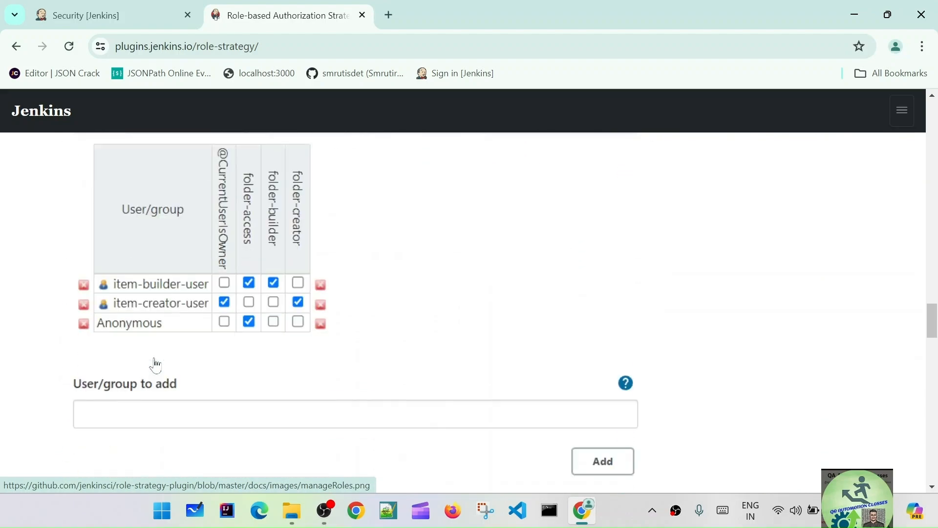
pyautogui.scroll(-15, 156, 364)
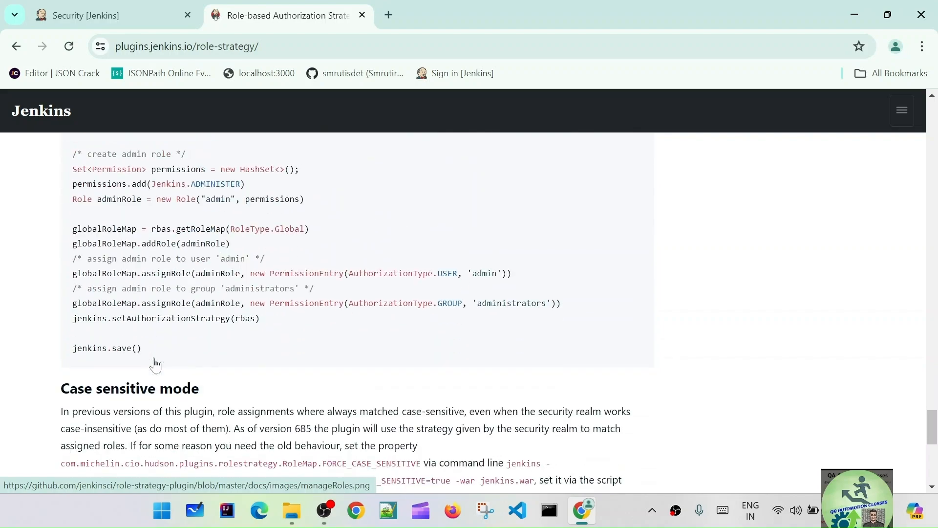
pyautogui.scroll(-3, 156, 364)
pyautogui.scroll(20, 155, 364)
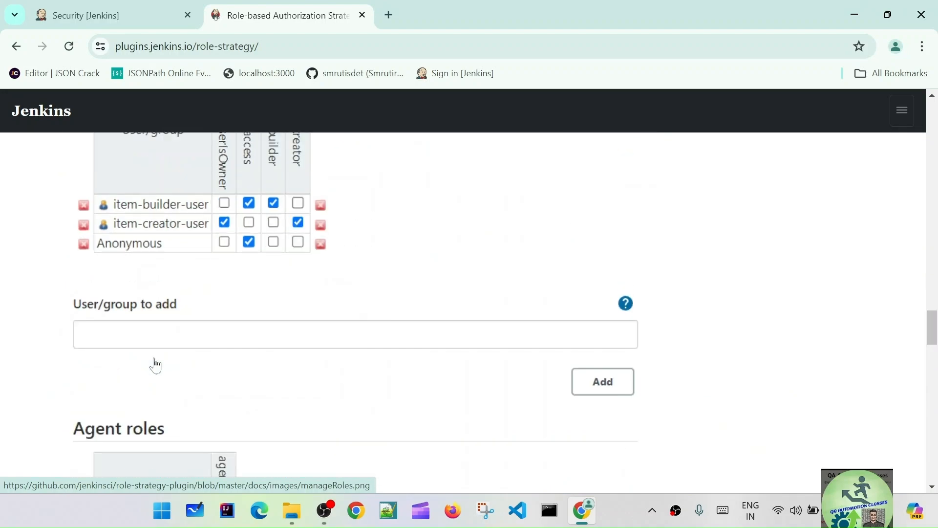
pyautogui.scroll(15, 155, 364)
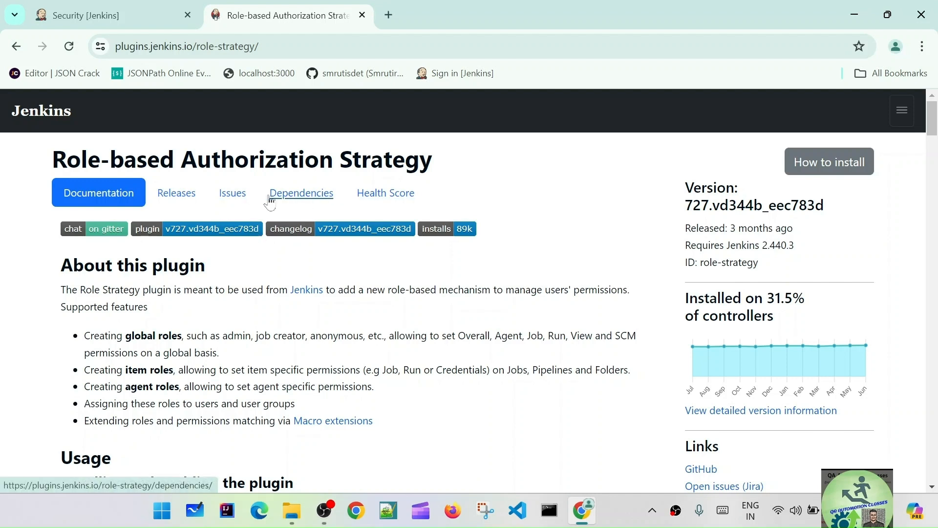
# - Download the latest release as role-strategy.hpi (159 KB) and confirm the download finished
pyautogui.click(186, 195)
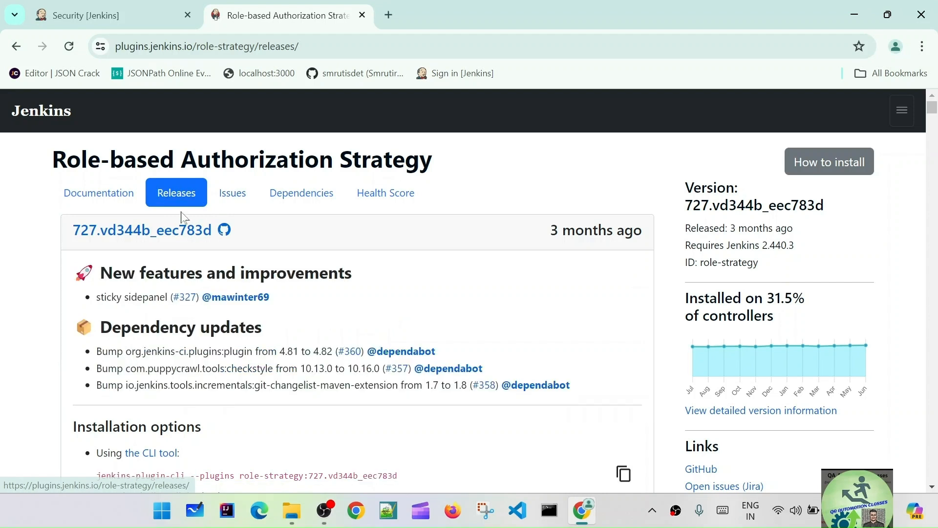
pyautogui.scroll(-1, 395, 317)
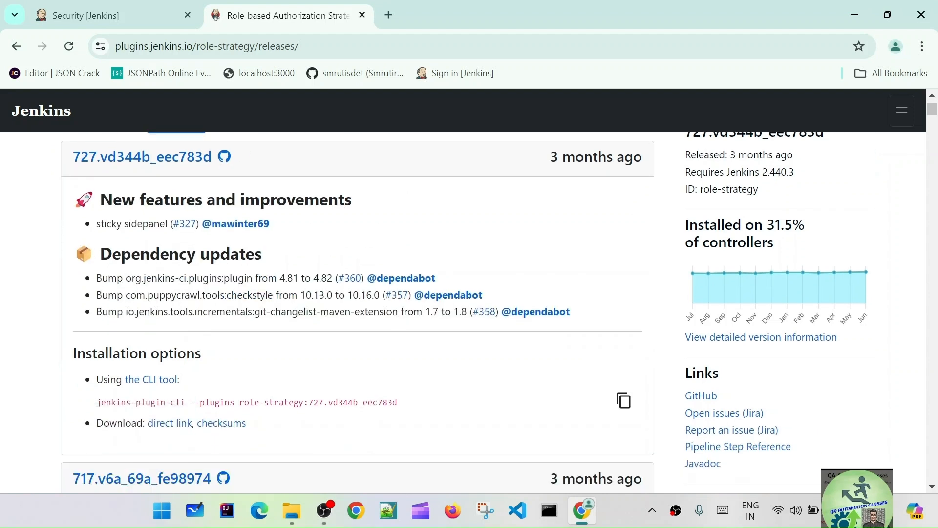
pyautogui.scroll(-1, 264, 350)
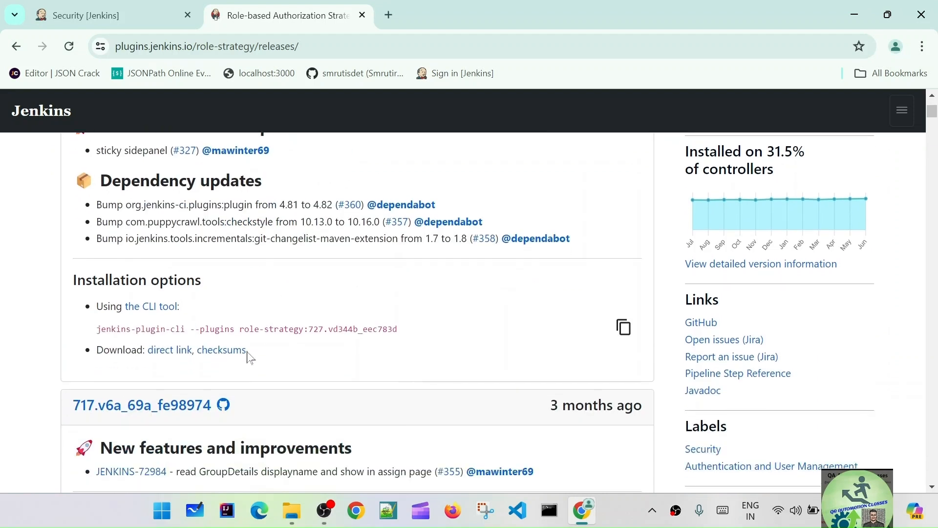
pyautogui.click(166, 354)
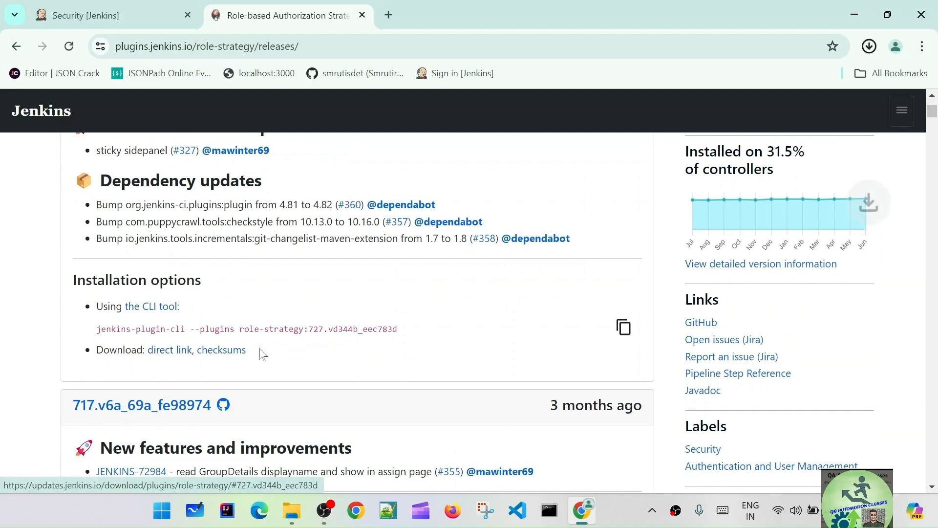
pyautogui.click(868, 50)
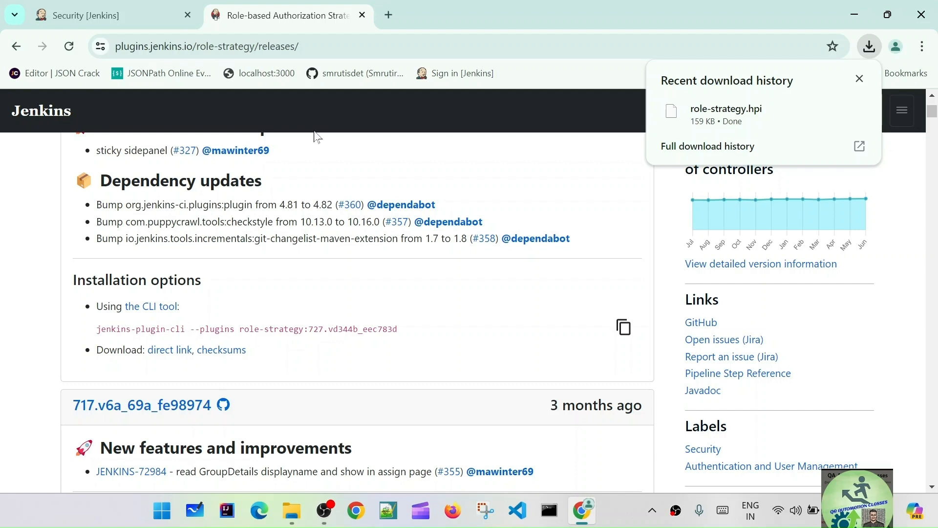
# - Save the current Jenkins security settings and return to Manage Jenkins
pyautogui.click(63, 14)
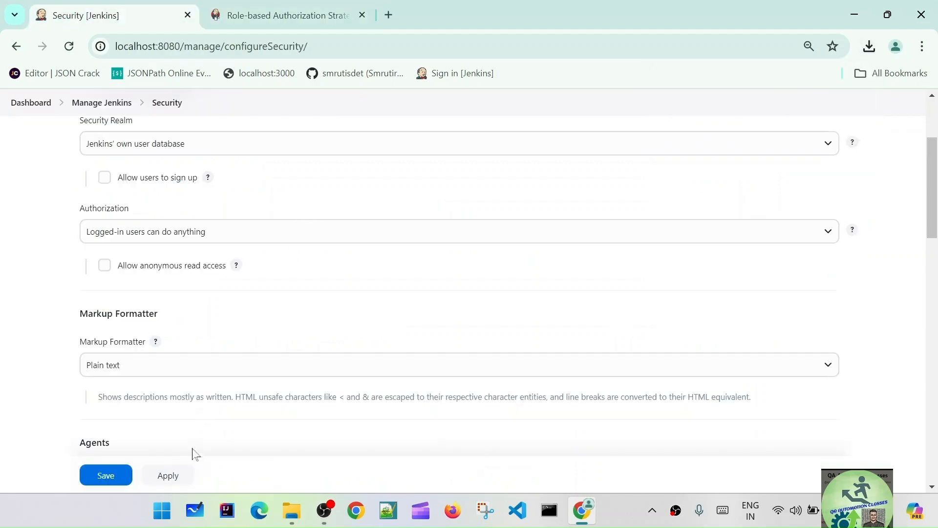
pyautogui.click(106, 478)
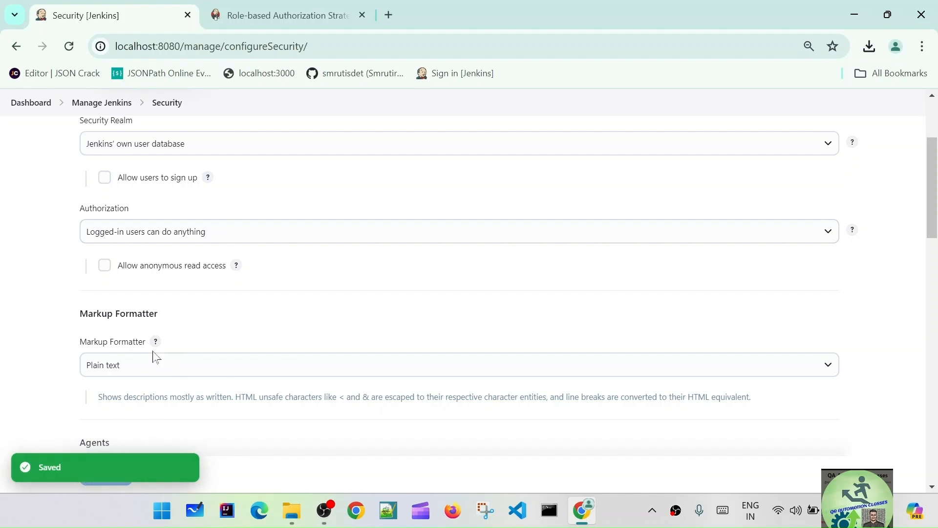
pyautogui.click(105, 478)
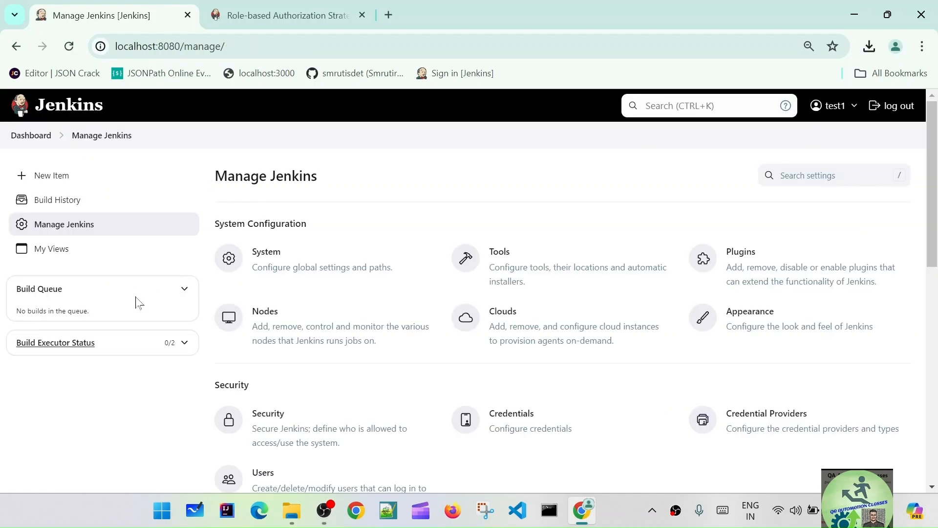
# - Deploy role-strategy.hpi from Advanced plugin settings, restarting Jenkins once installation completes
pyautogui.click(743, 272)
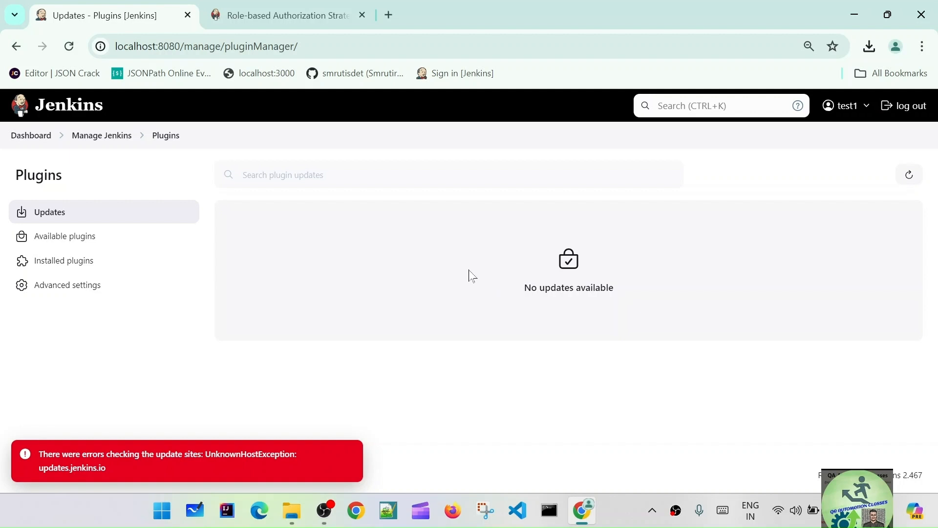
pyautogui.click(76, 284)
pyautogui.click(252, 322)
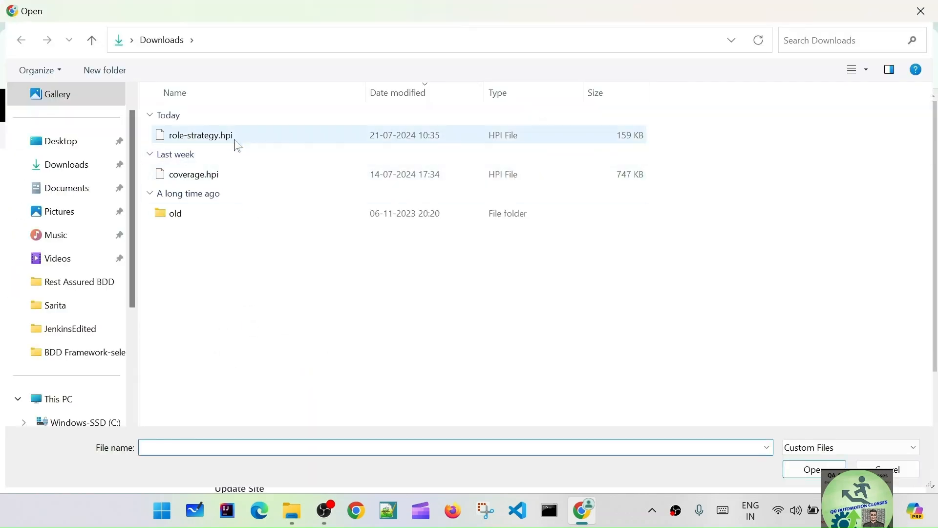
pyautogui.click(236, 142)
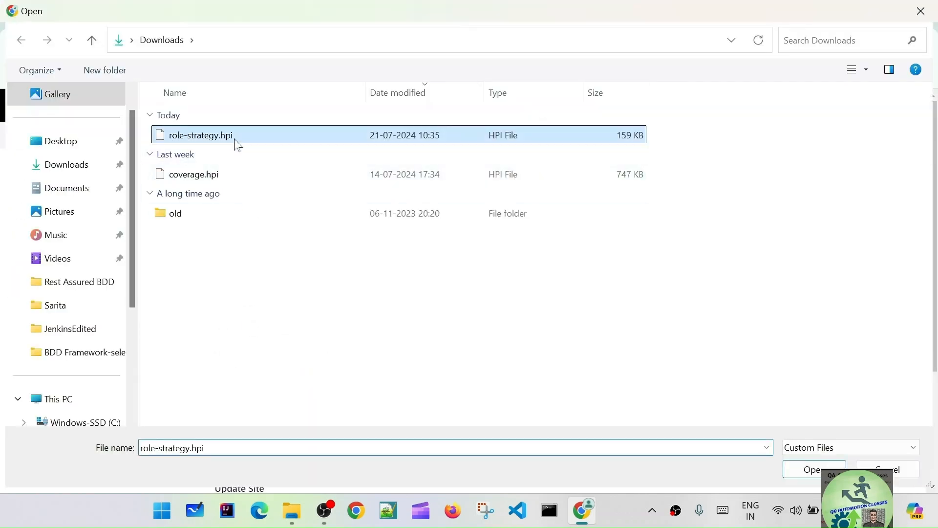
pyautogui.click(815, 471)
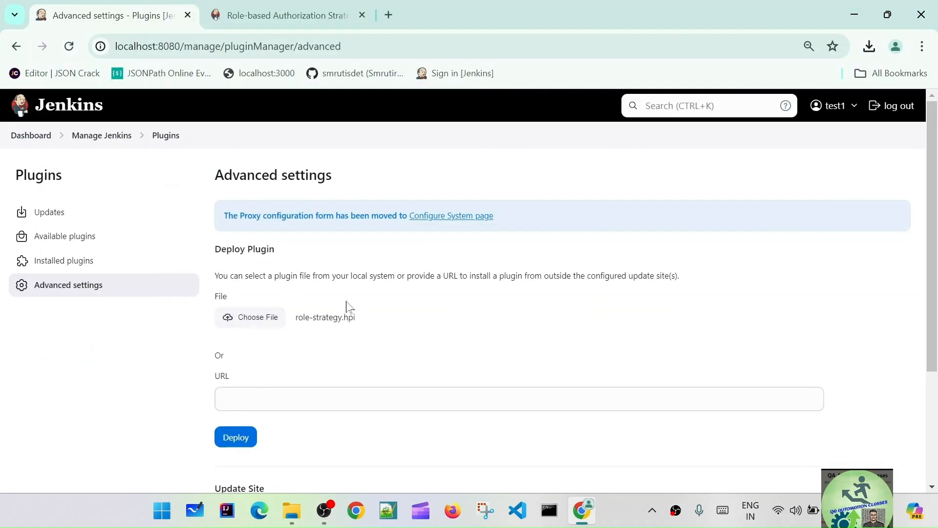
pyautogui.scroll(-2, 310, 442)
pyautogui.click(242, 371)
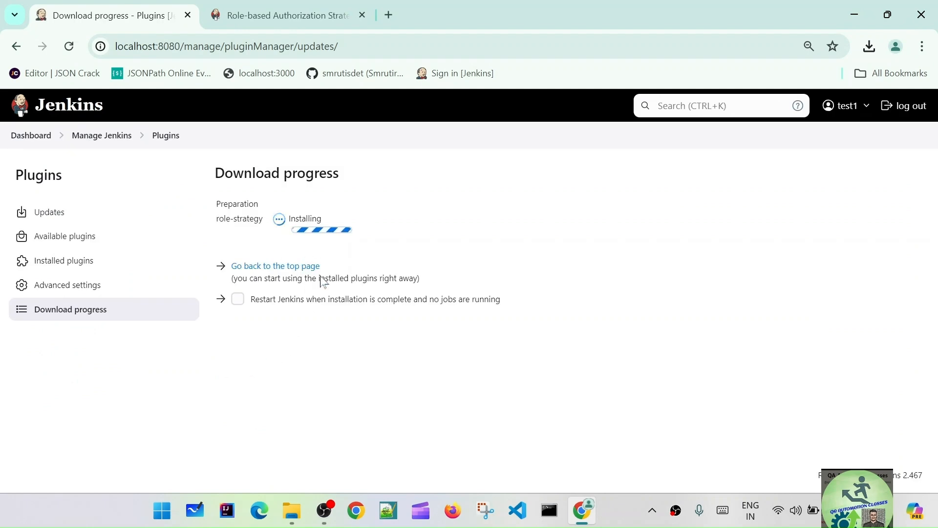
pyautogui.click(238, 299)
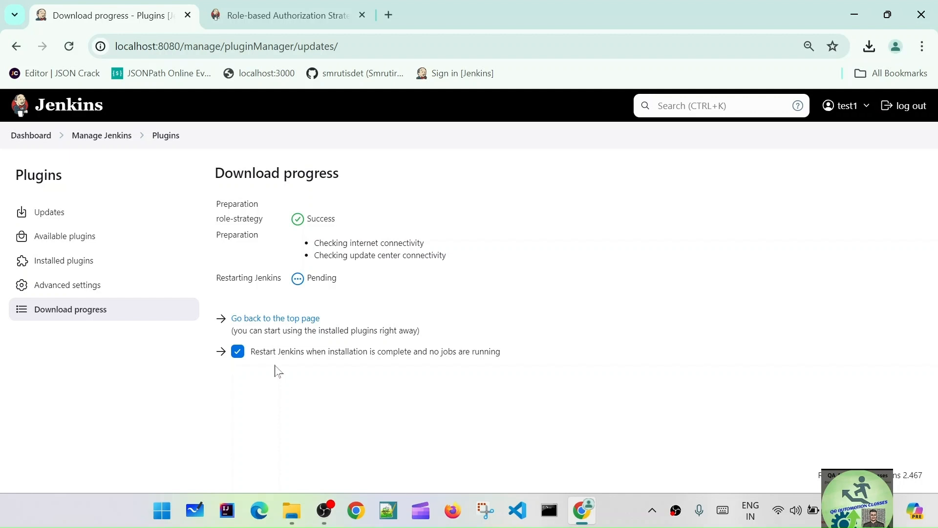
pyautogui.press('XF86MonBrightnessDown')
# - Back on the role-strategy docs, view the Manage Roles example with admin, builder and creator roles
pyautogui.click(291, 14)
pyautogui.scroll(3, 333, 278)
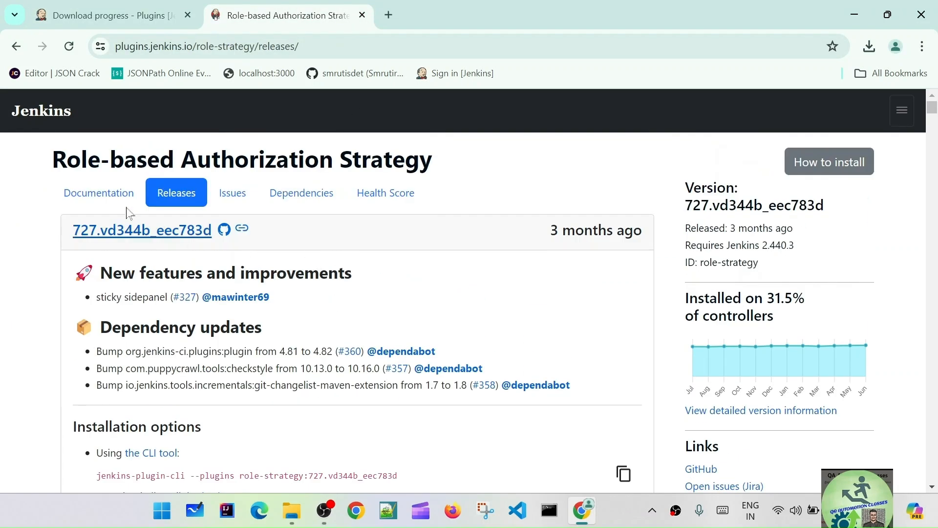
pyautogui.click(78, 193)
pyautogui.scroll(-10, 458, 287)
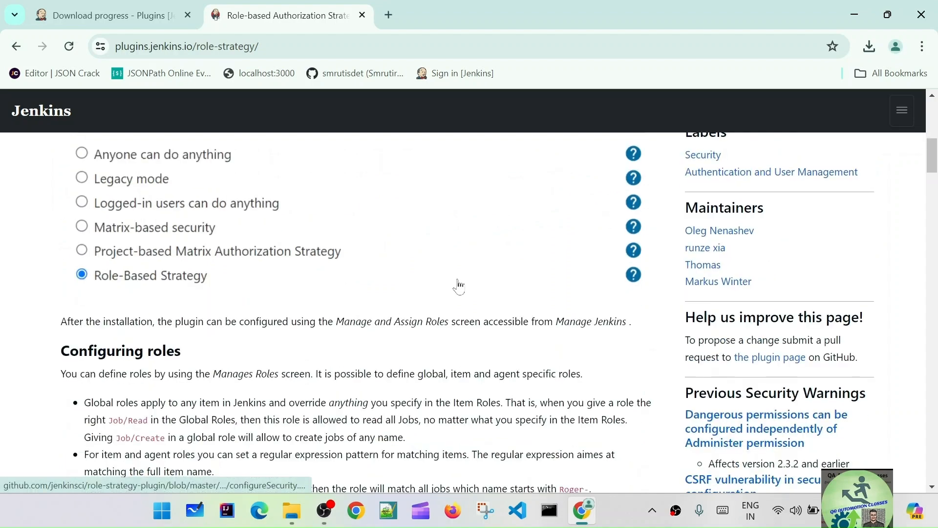
pyautogui.scroll(-2, 463, 313)
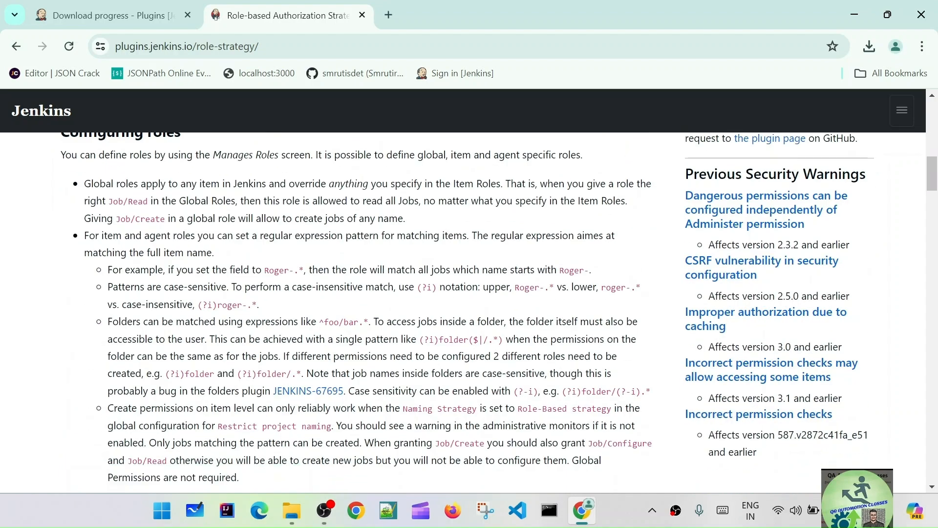
pyautogui.scroll(-4, 272, 300)
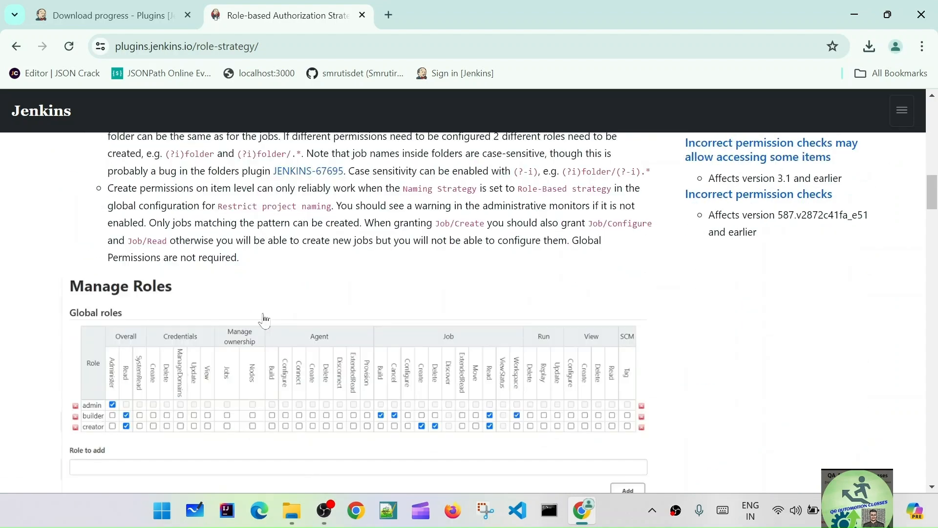
pyautogui.click(240, 367)
pyautogui.click(409, 282)
pyautogui.click(400, 352)
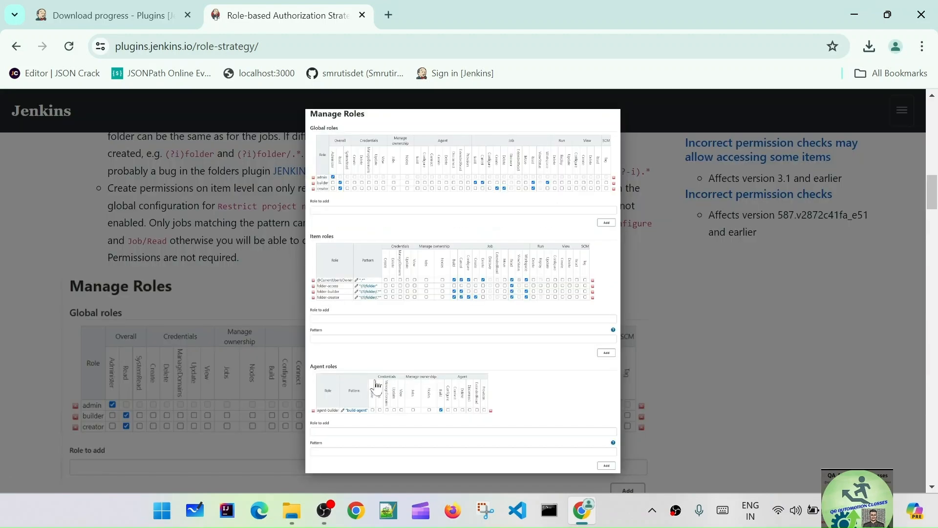
pyautogui.click(411, 217)
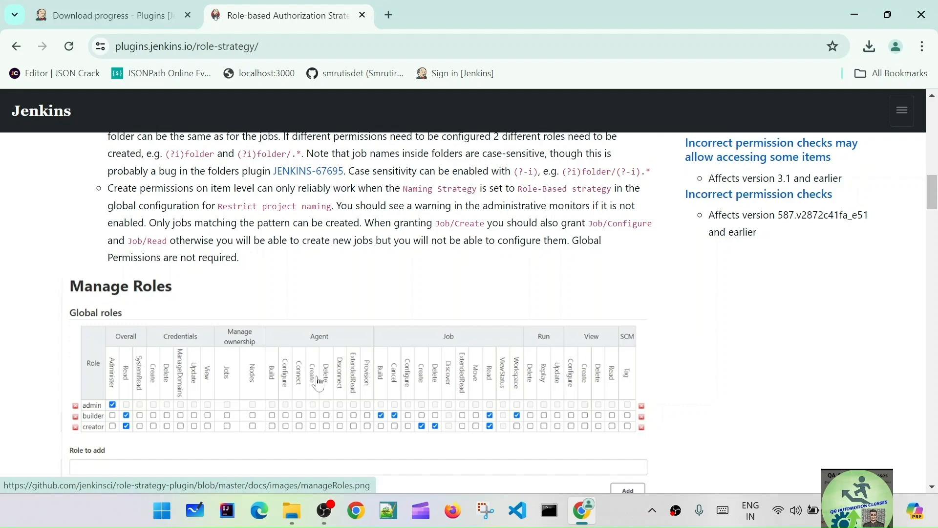
pyautogui.scroll(-1, 319, 383)
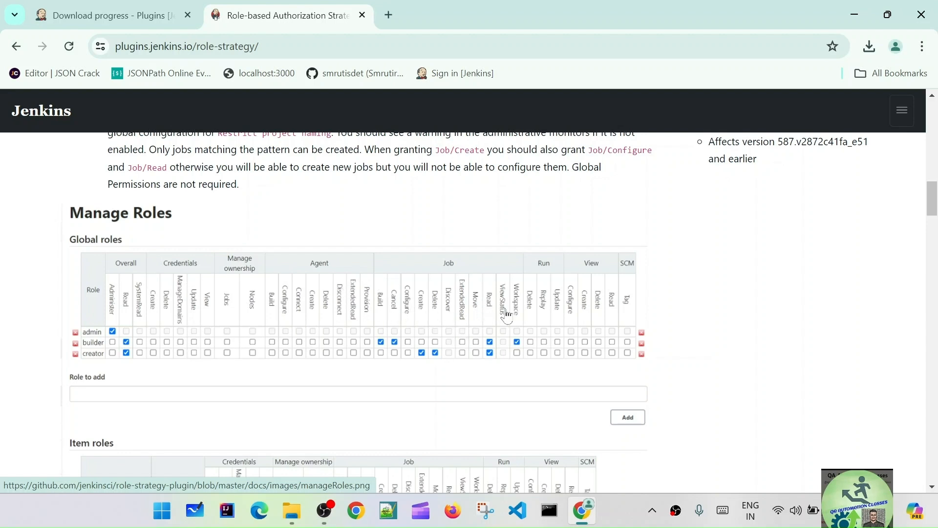
# - On Download progress, tick 'Restart Jenkins when installation is complete and no jobs are running'
pyautogui.click(98, 18)
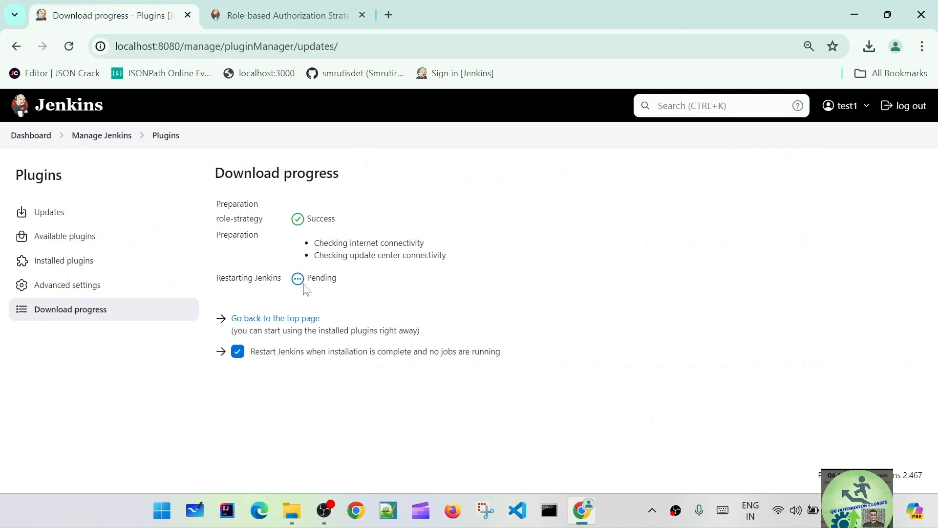
pyautogui.click(69, 46)
pyautogui.click(288, 15)
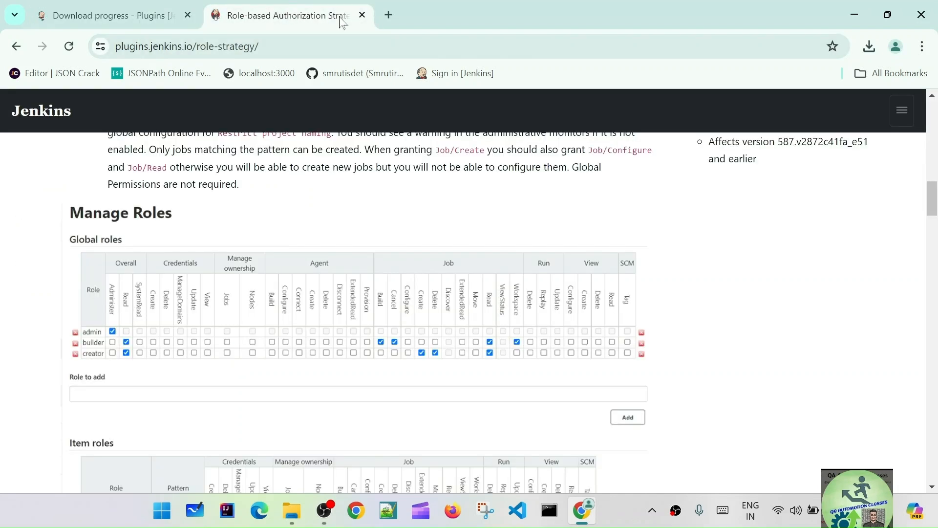
pyautogui.click(125, 15)
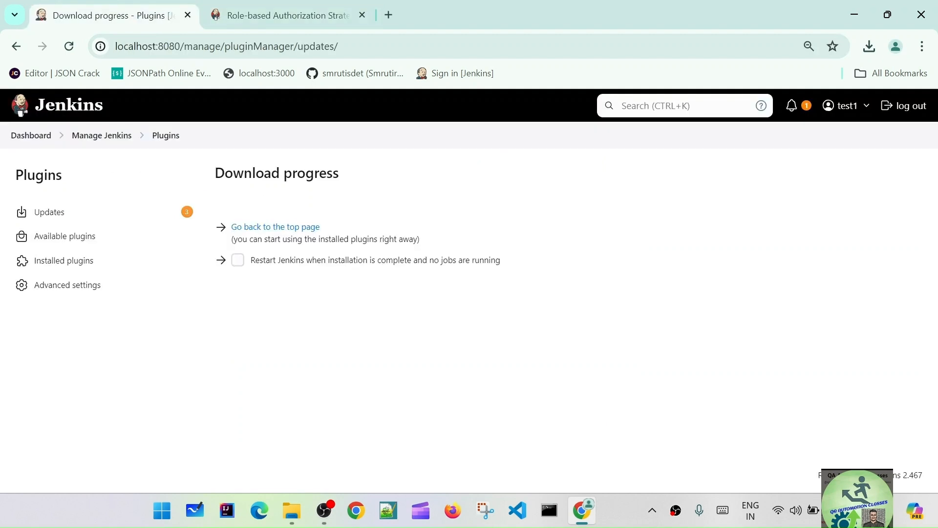
pyautogui.click(237, 261)
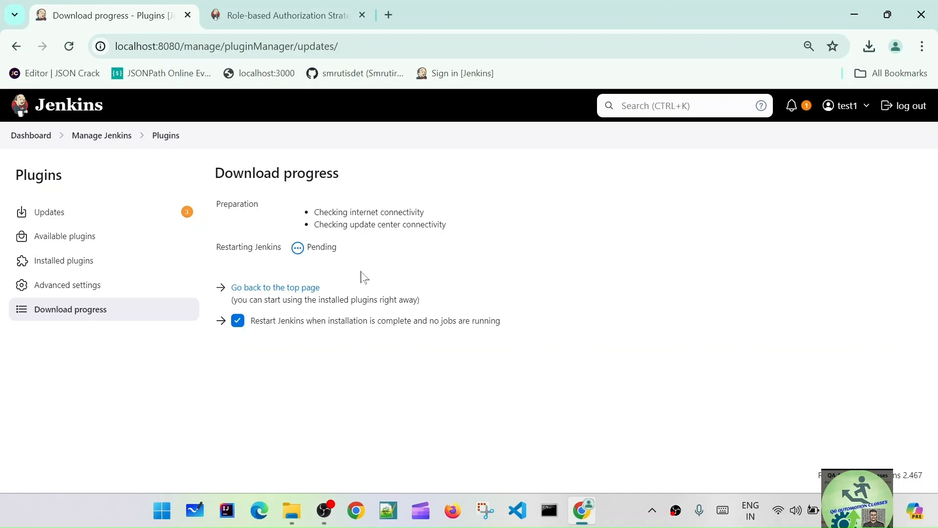
pyautogui.click(185, 214)
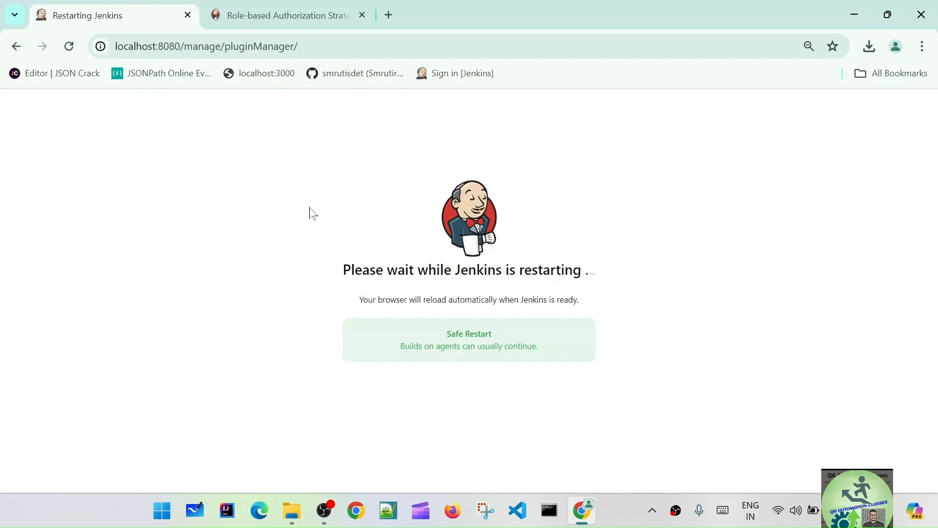
# - Close the role-strategy docs tab and reload until the Plugins Updates page returns
pyautogui.hotkey('ctrl', 'Tab')
pyautogui.hotkey('ctrl', 'w')
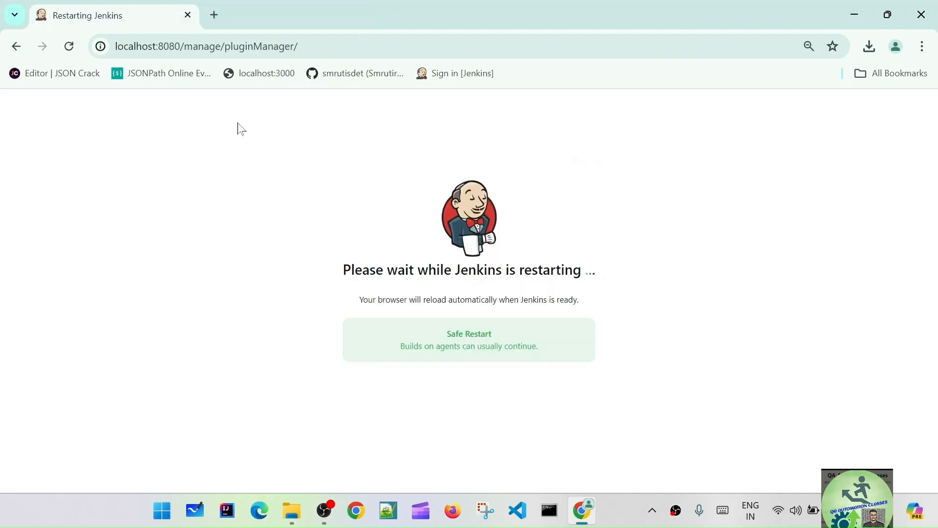
pyautogui.click(70, 52)
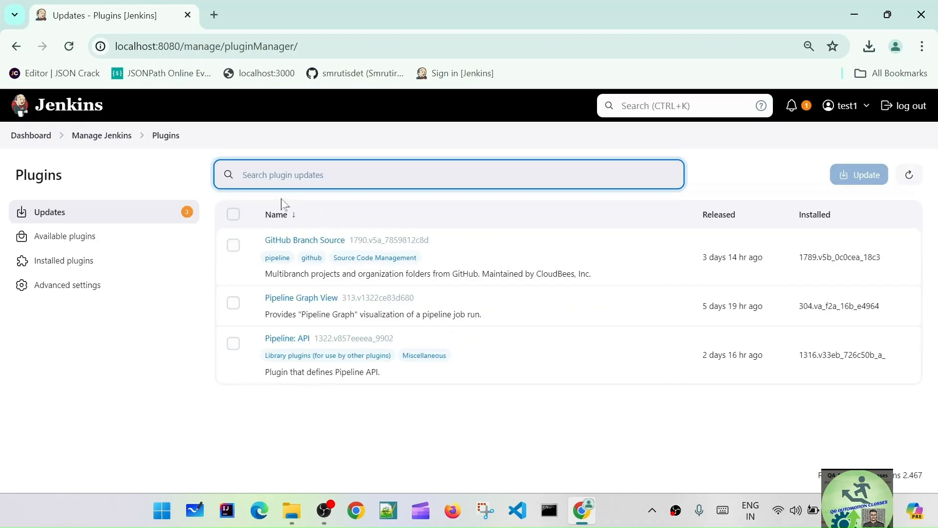
pyautogui.click(71, 264)
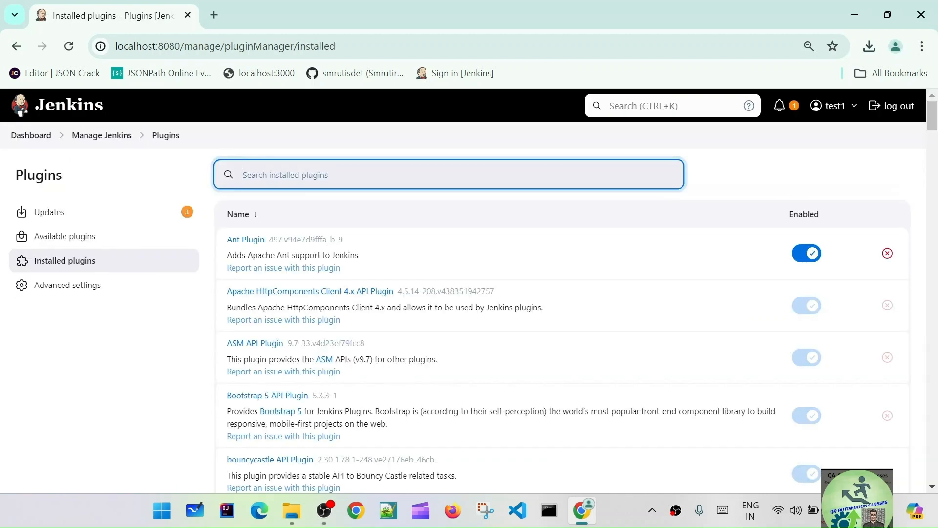
pyautogui.write('rle')
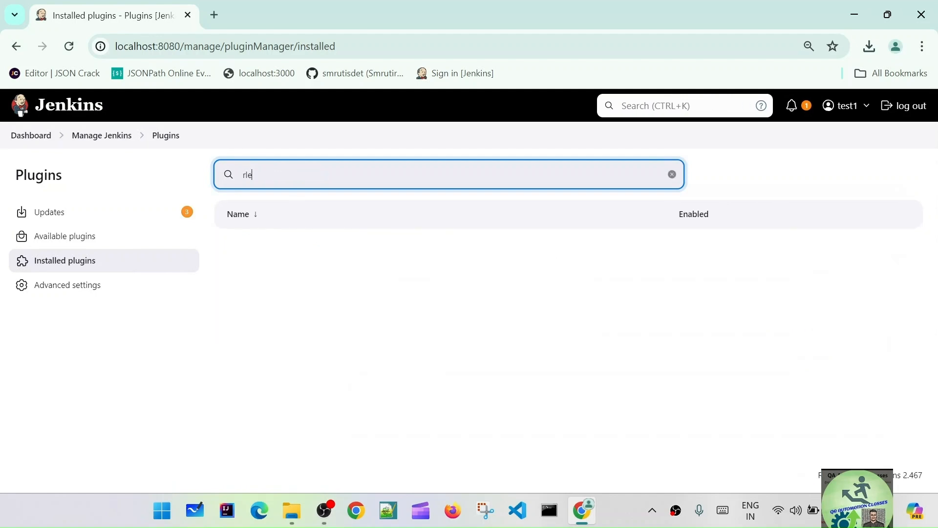
pyautogui.press('BackSpace')
pyautogui.press('BackSpace')
pyautogui.write('ole')
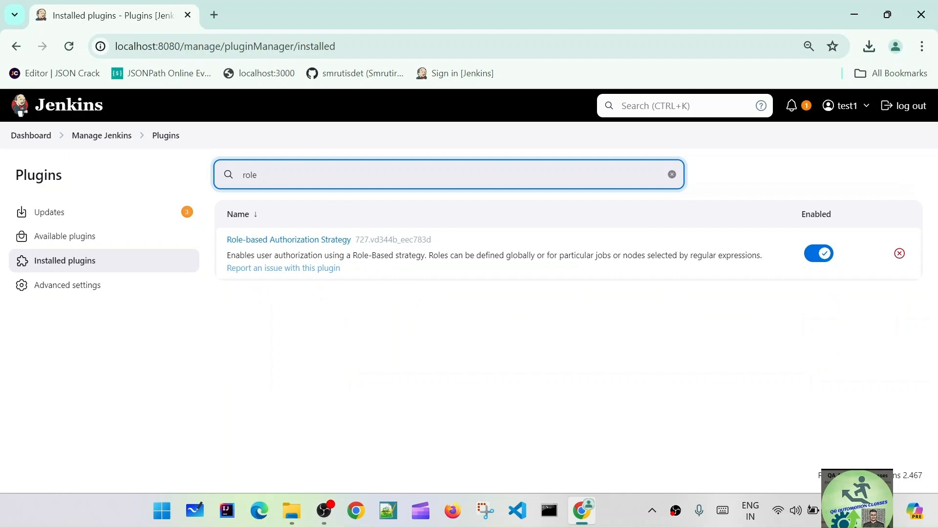
pyautogui.click(62, 218)
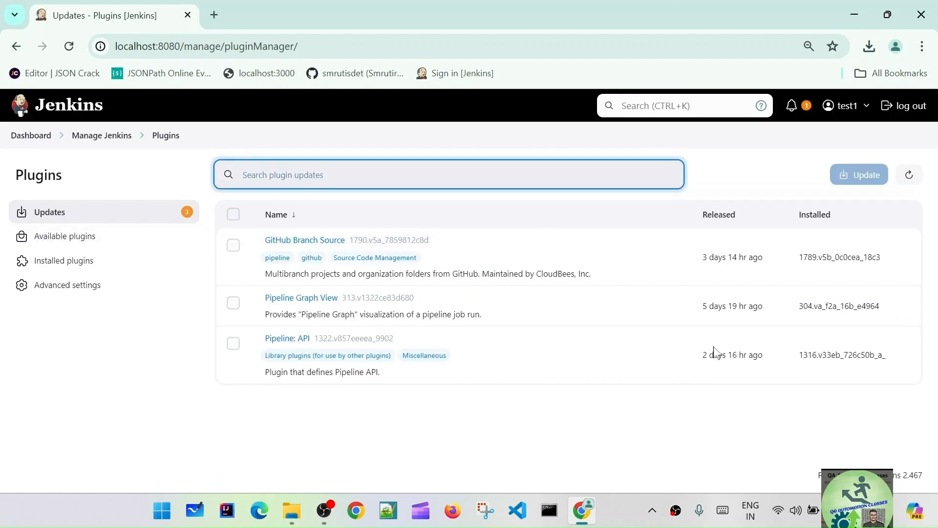
# - Select and install all three plugin updates, then head back through Dashboard toward Manage Jenkins
pyautogui.click(233, 214)
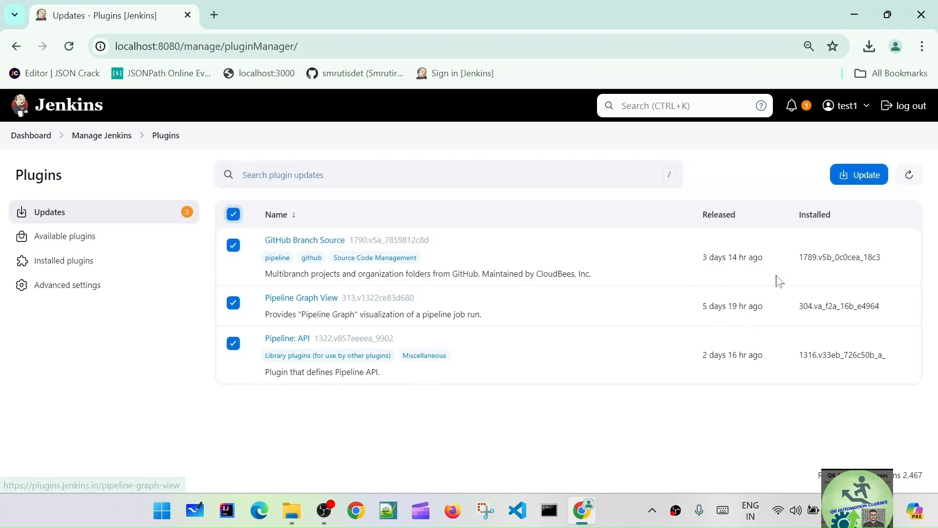
pyautogui.click(866, 180)
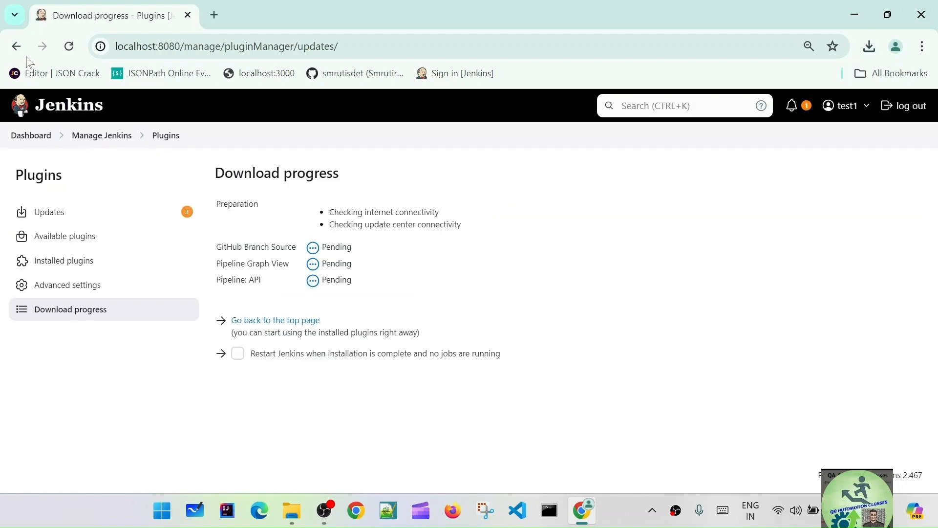
pyautogui.click(36, 140)
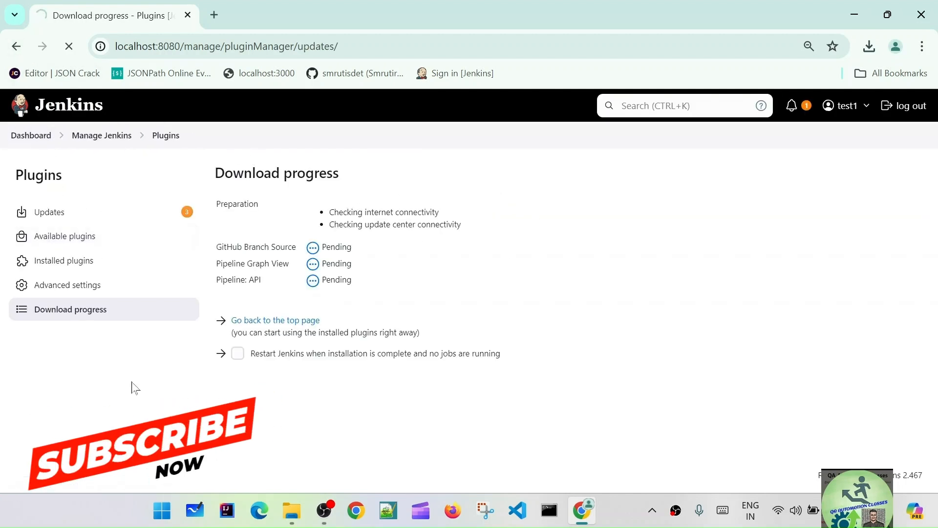
pyautogui.click(34, 137)
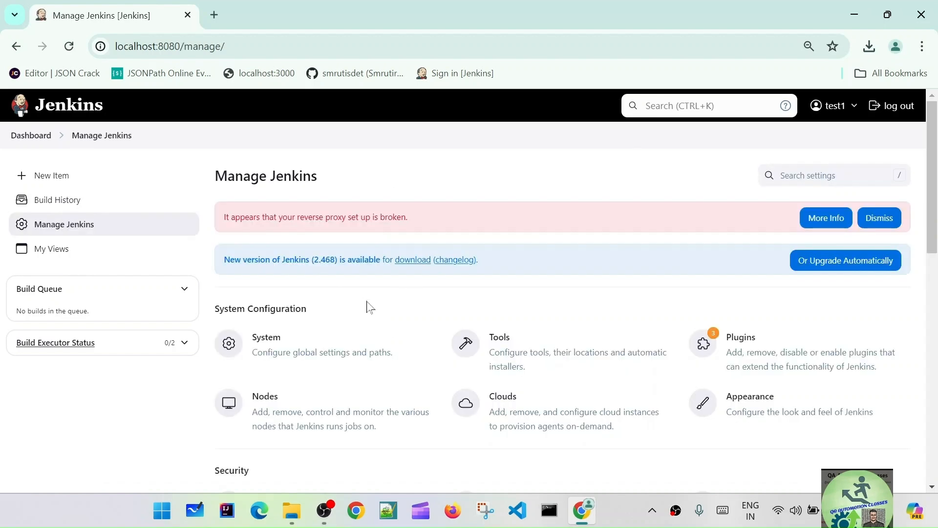
# - Open Security and review the Authorization strategies, including Role-Based Strategy, leaving it unchanged
pyautogui.scroll(-4, 364, 307)
pyautogui.click(297, 301)
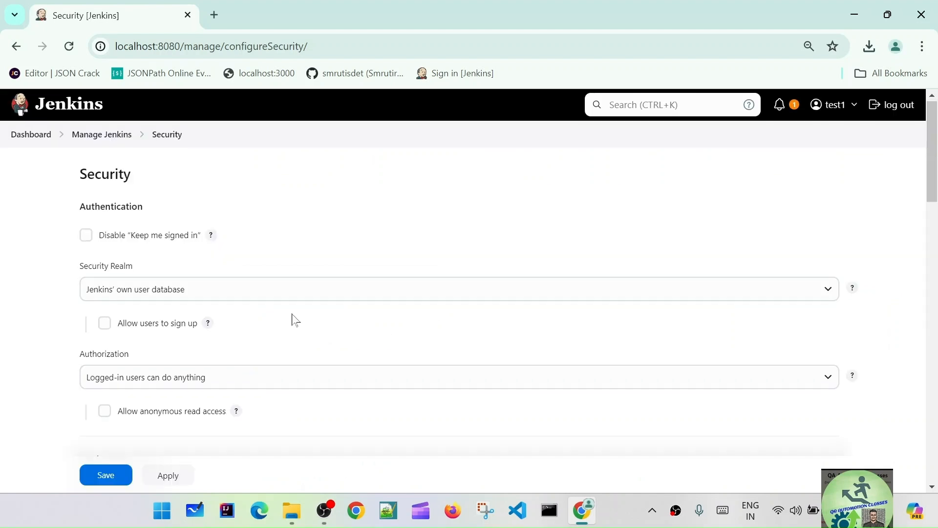
pyautogui.scroll(-3, 219, 289)
pyautogui.click(234, 232)
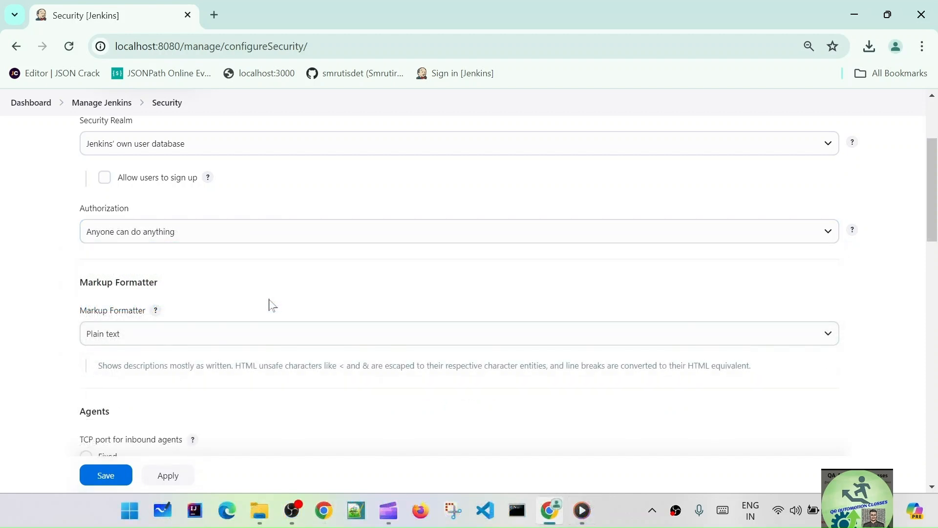
pyautogui.scroll(3, 915, 284)
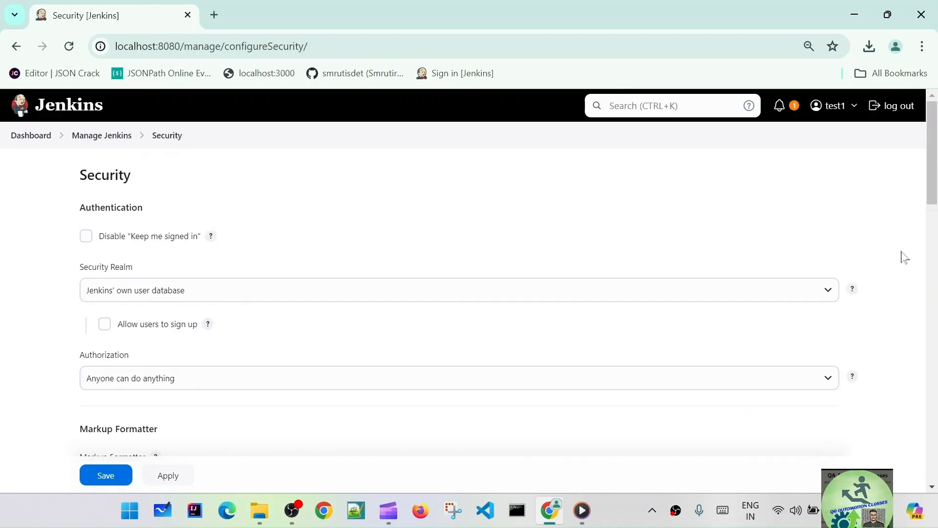
pyautogui.scroll(-3, 620, 316)
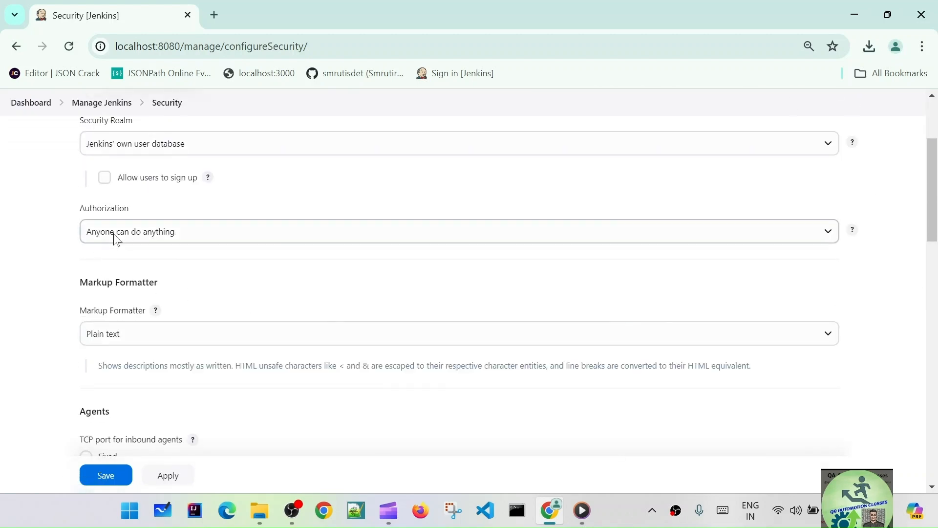
pyautogui.click(191, 237)
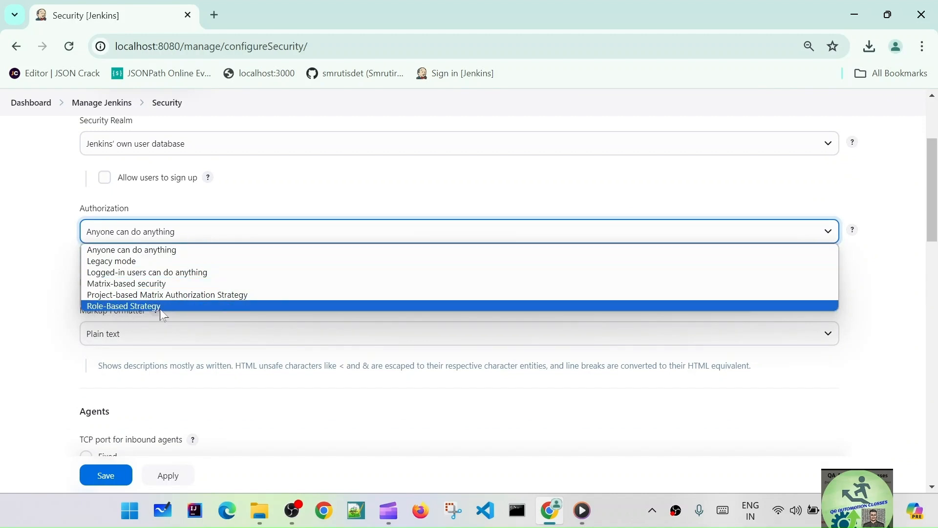
pyautogui.click(380, 190)
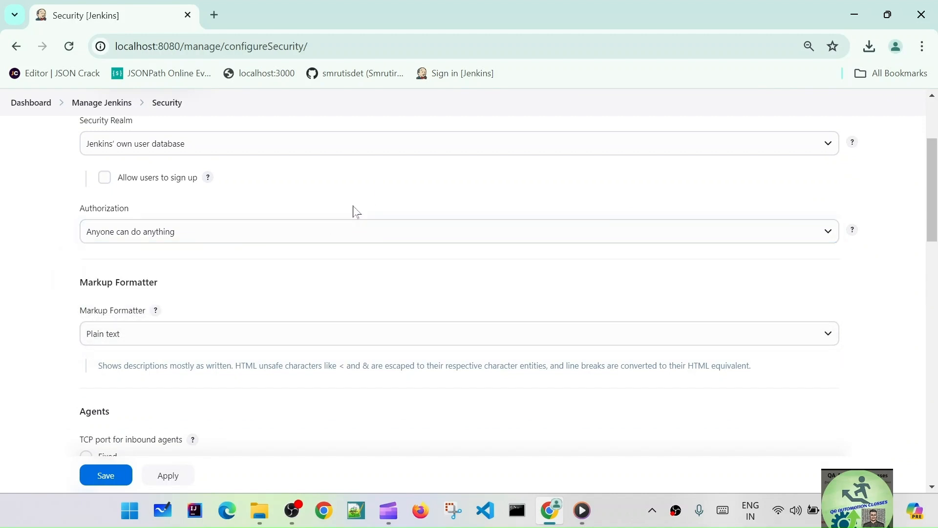
pyautogui.click(243, 235)
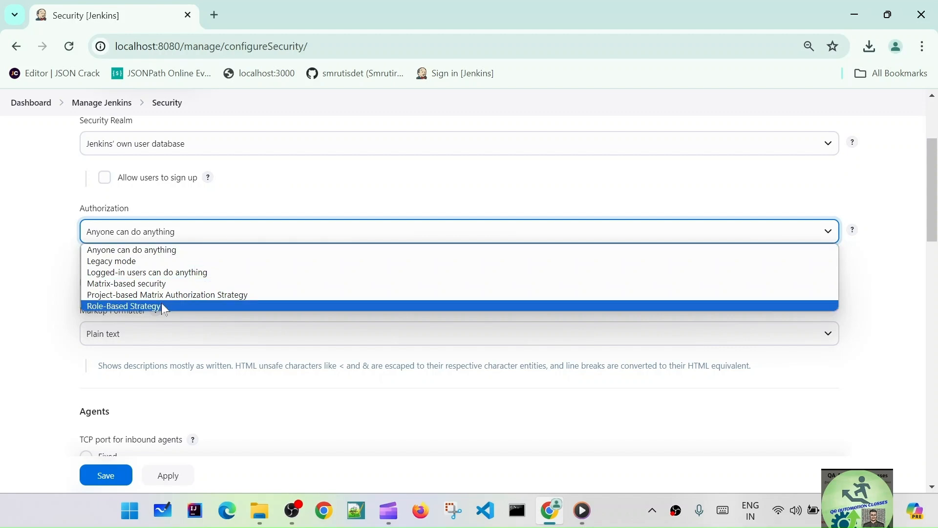
pyautogui.click(298, 191)
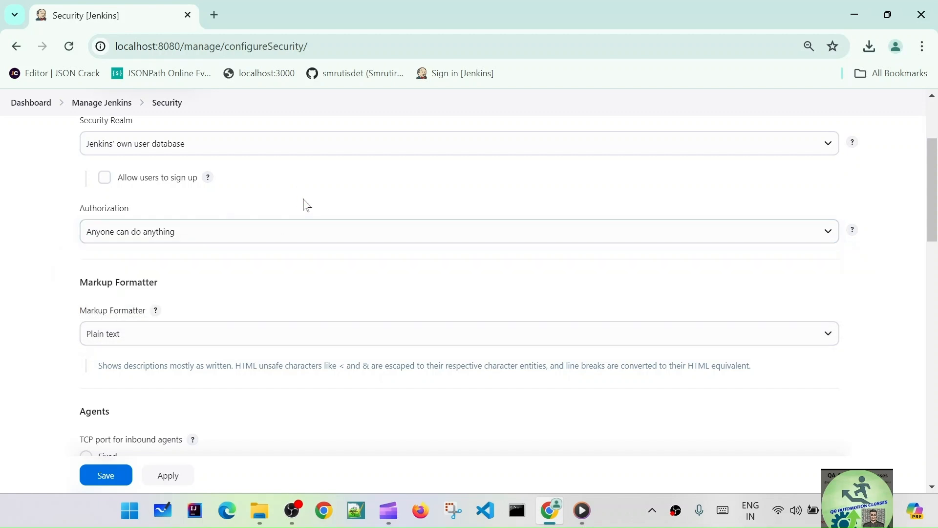
pyautogui.scroll(3, 613, 320)
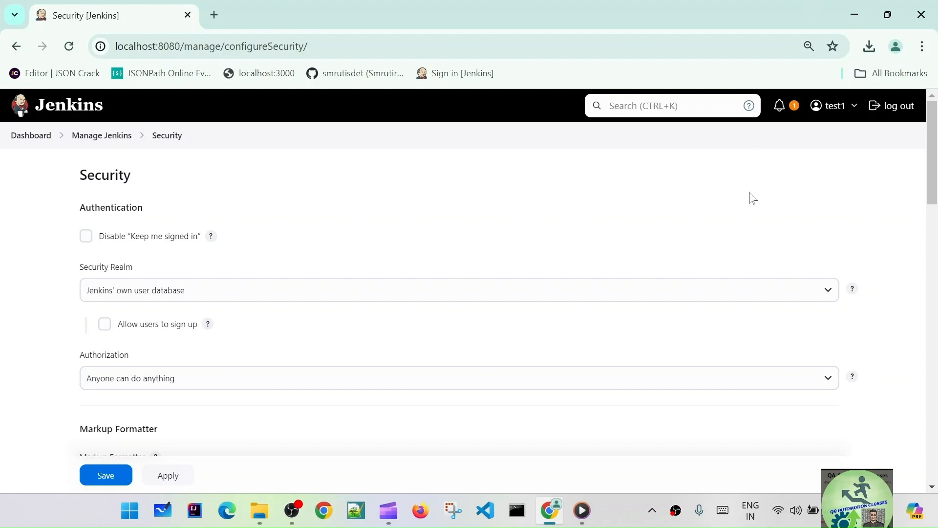
# - Log out, sign back in as the admin user with its password, and open Manage Jenkins
pyautogui.click(906, 107)
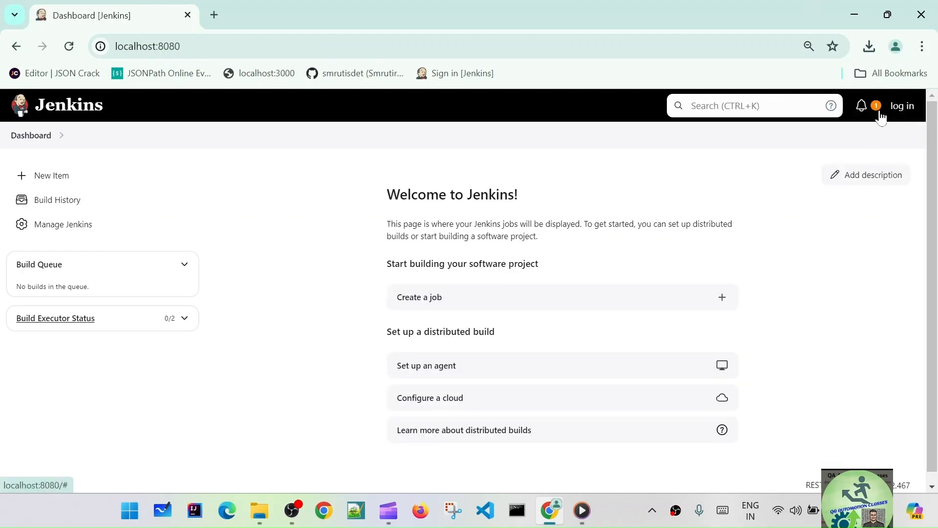
pyautogui.click(902, 105)
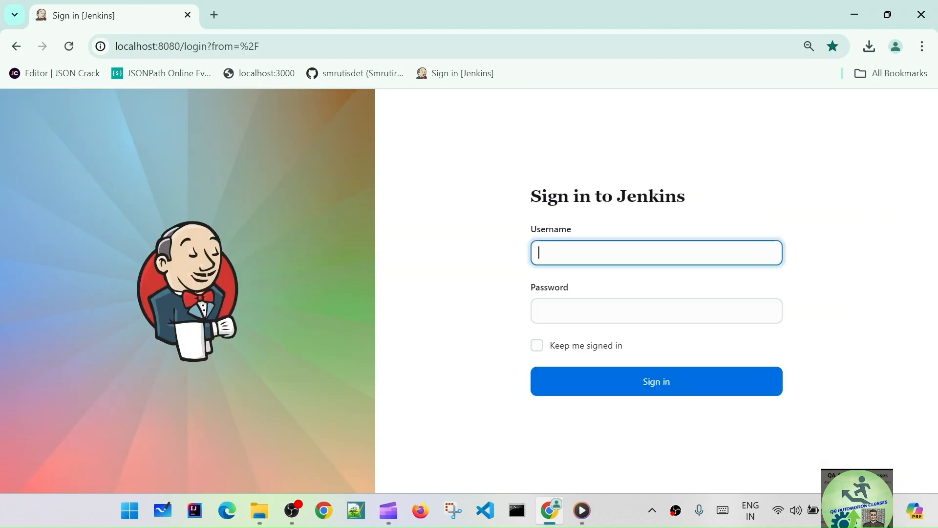
pyautogui.write('admin')
pyautogui.press('Tab')
pyautogui.write('admin')
pyautogui.click(636, 395)
pyautogui.click(40, 226)
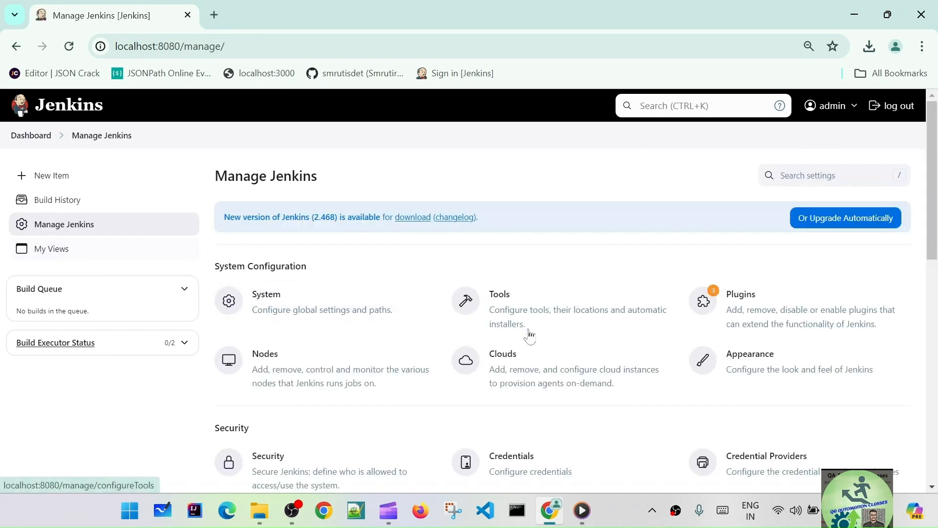
pyautogui.scroll(-3, 448, 389)
# - In Security, set Authorization to Role-Based Strategy, then apply and save
pyautogui.click(300, 326)
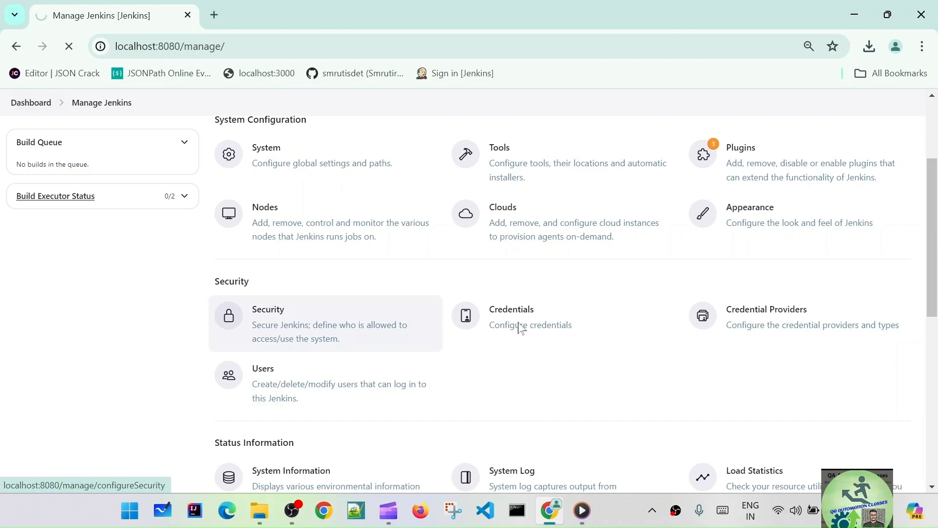
pyautogui.scroll(-2, 576, 352)
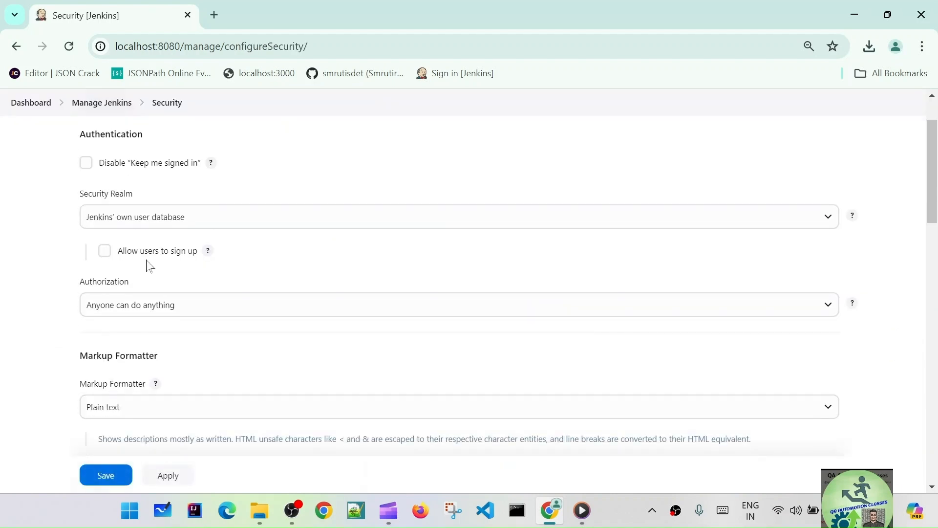
pyautogui.click(180, 307)
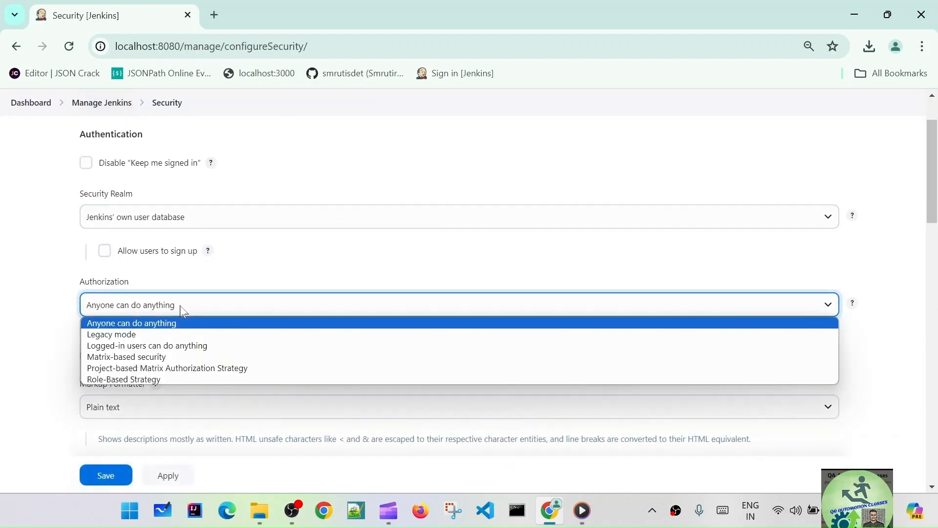
pyautogui.click(154, 380)
pyautogui.scroll(-2, 286, 360)
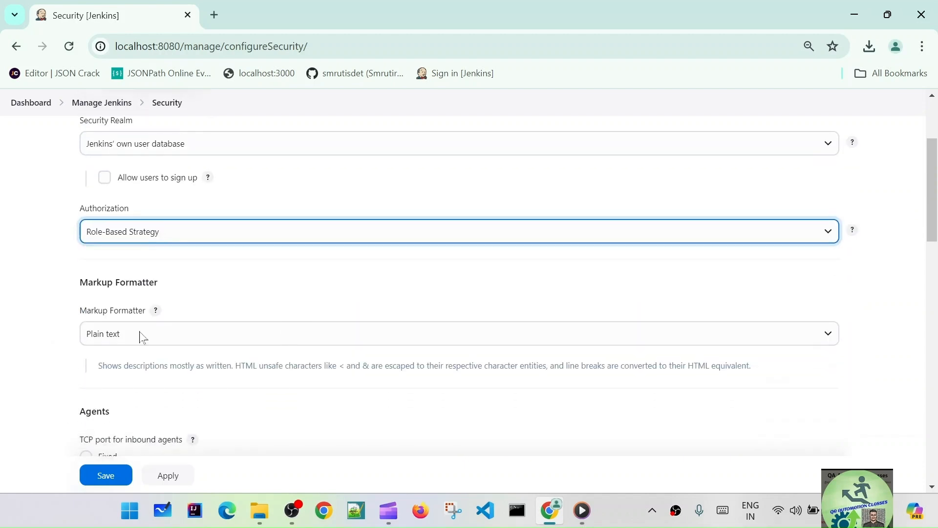
pyautogui.scroll(-3, 224, 337)
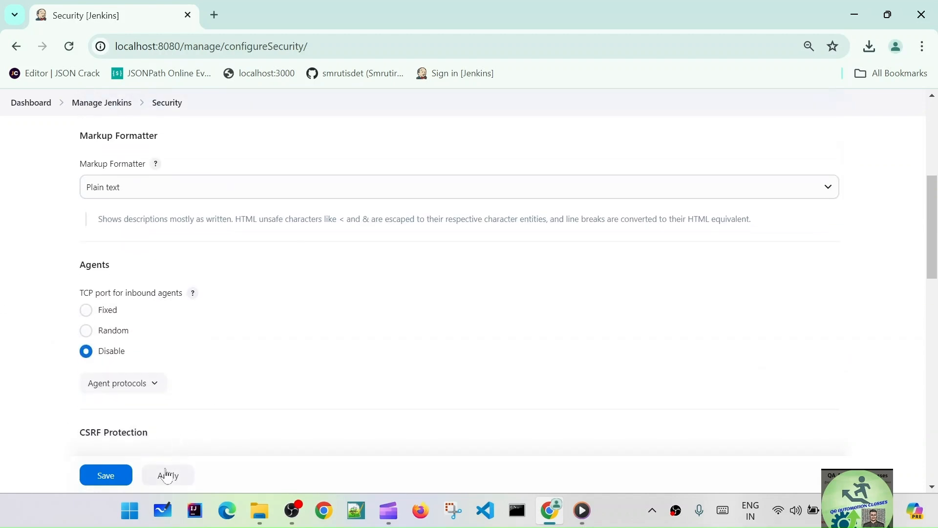
pyautogui.click(147, 477)
pyautogui.click(92, 476)
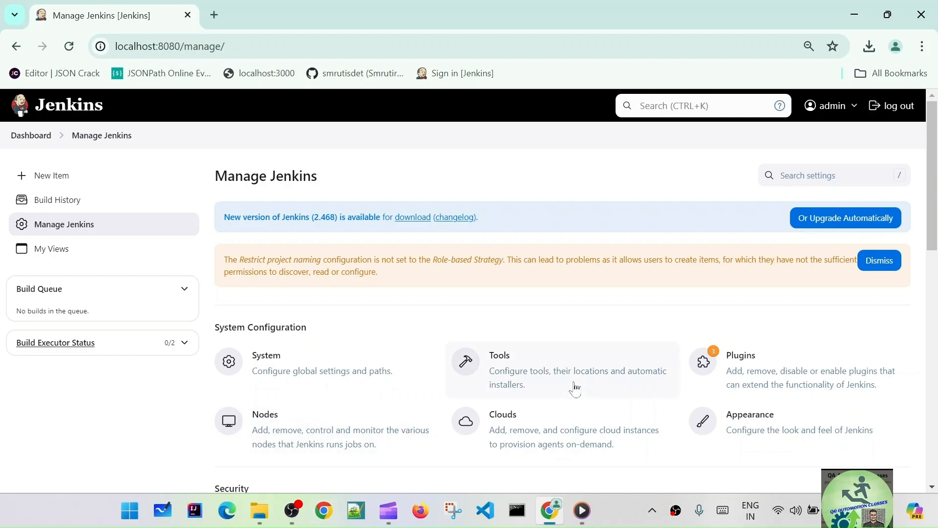
# - Sign out of admin and log in as test1, confirming Access Denied
pyautogui.click(894, 106)
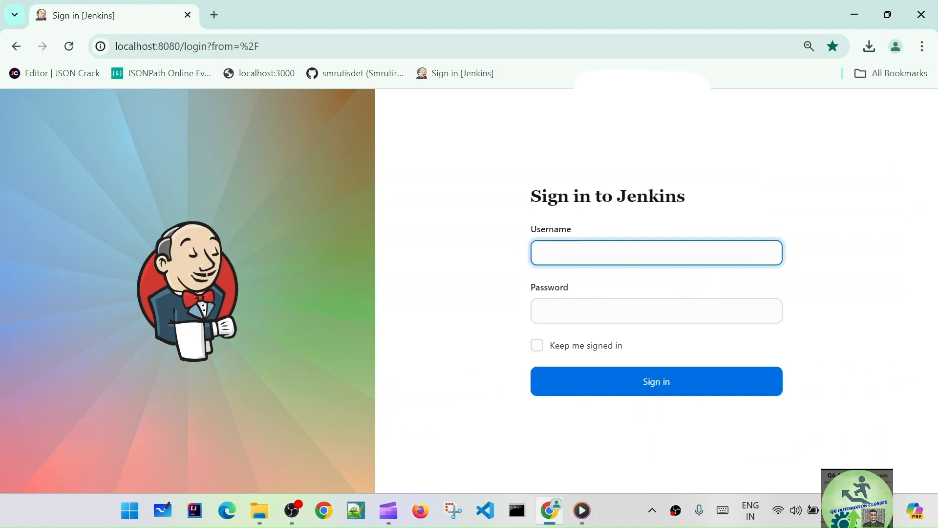
pyautogui.write('test1')
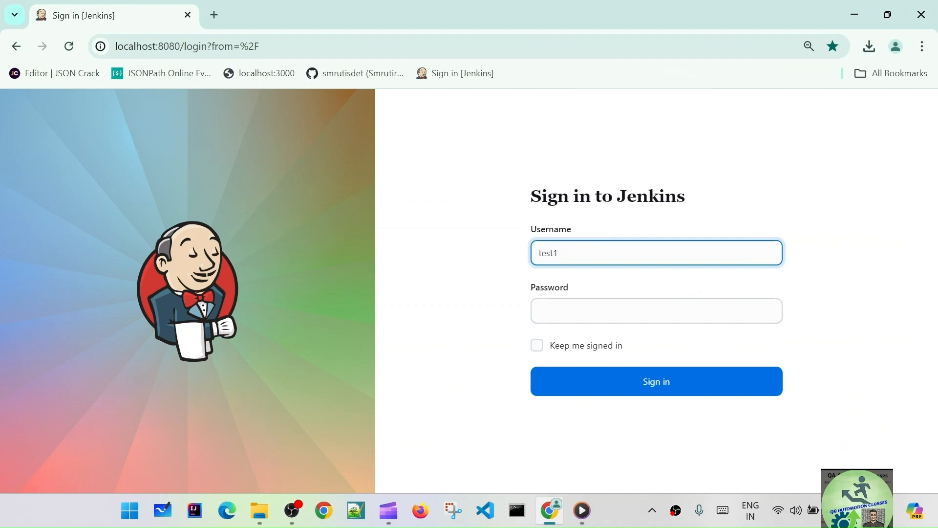
pyautogui.click(556, 310)
pyautogui.write('••st1')
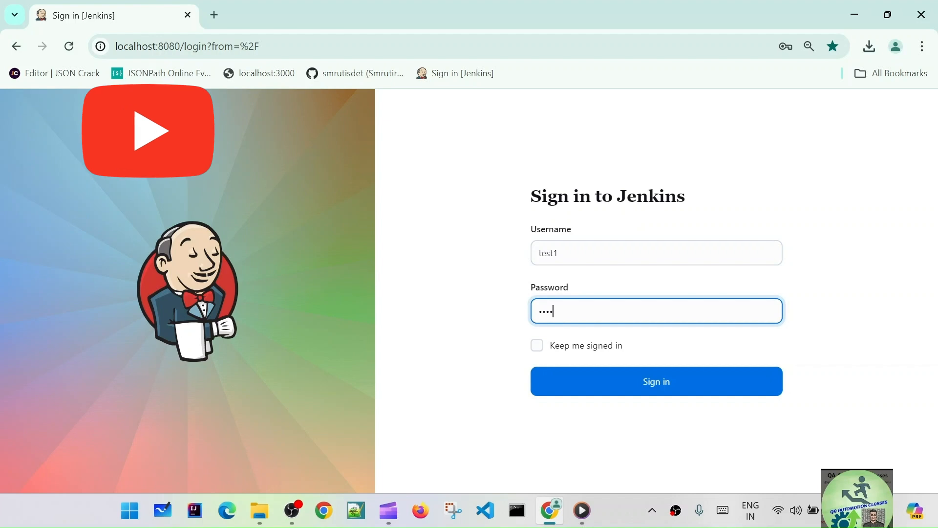
pyautogui.click(595, 381)
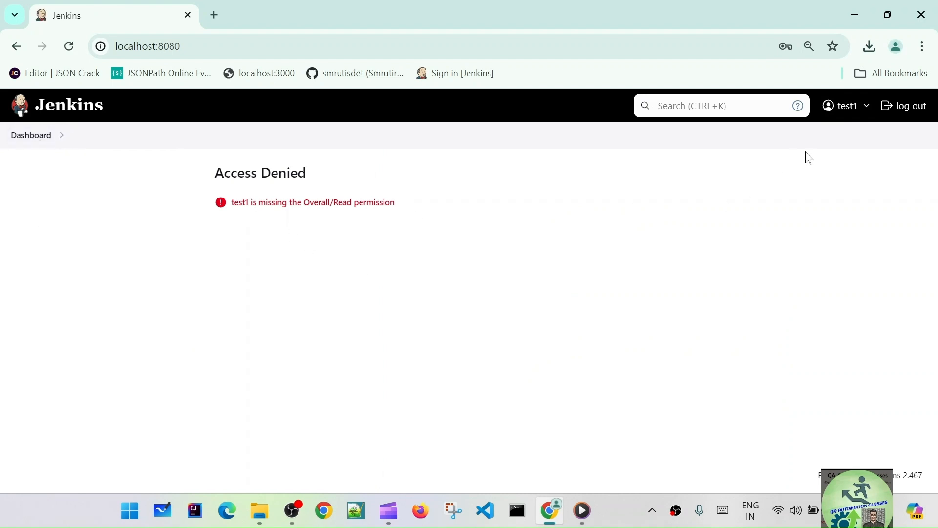
# - Switch from test1 to test2 and confirm test2 is also denied access
pyautogui.moveTo(860, 115)
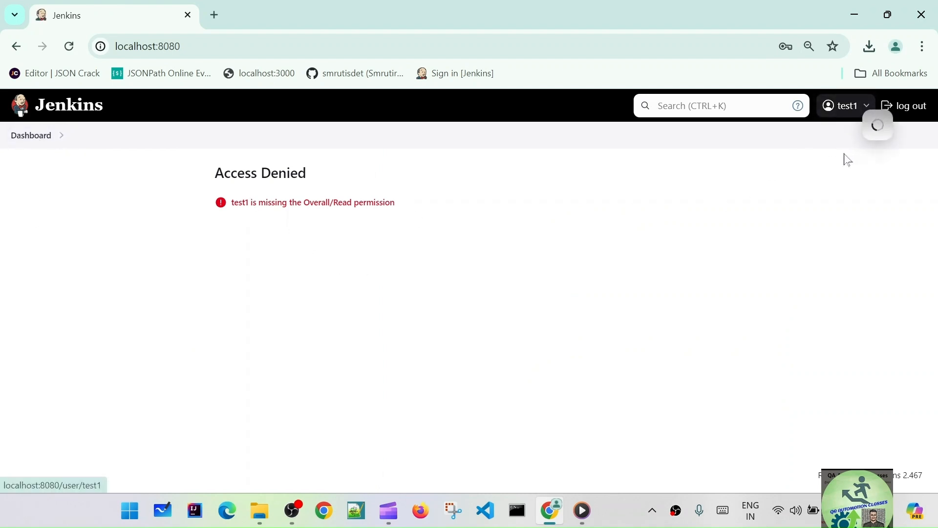
pyautogui.click(903, 104)
pyautogui.write('test2')
pyautogui.press('Tab')
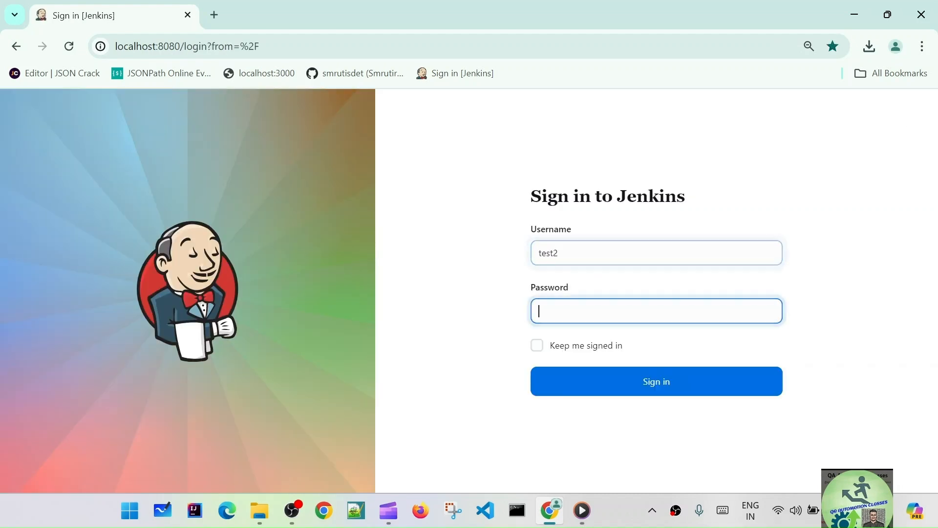
pyautogui.write('t')
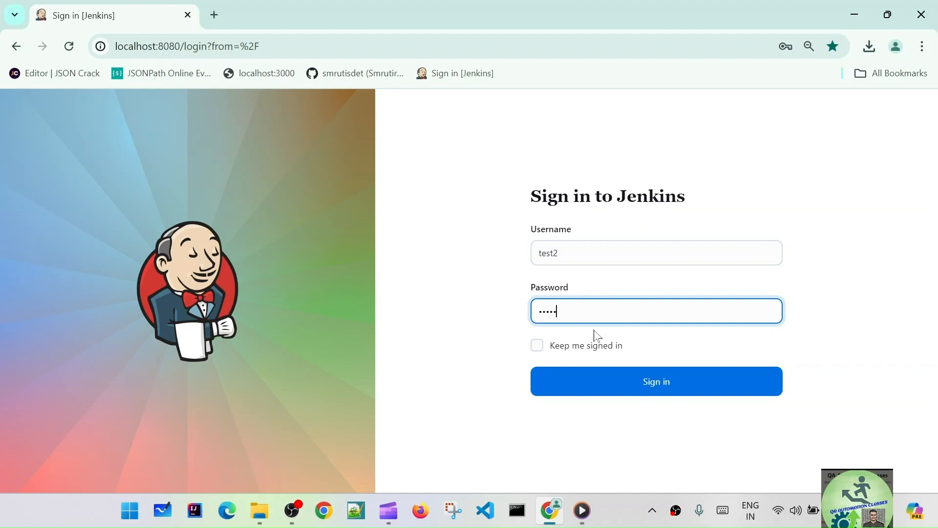
pyautogui.click(628, 384)
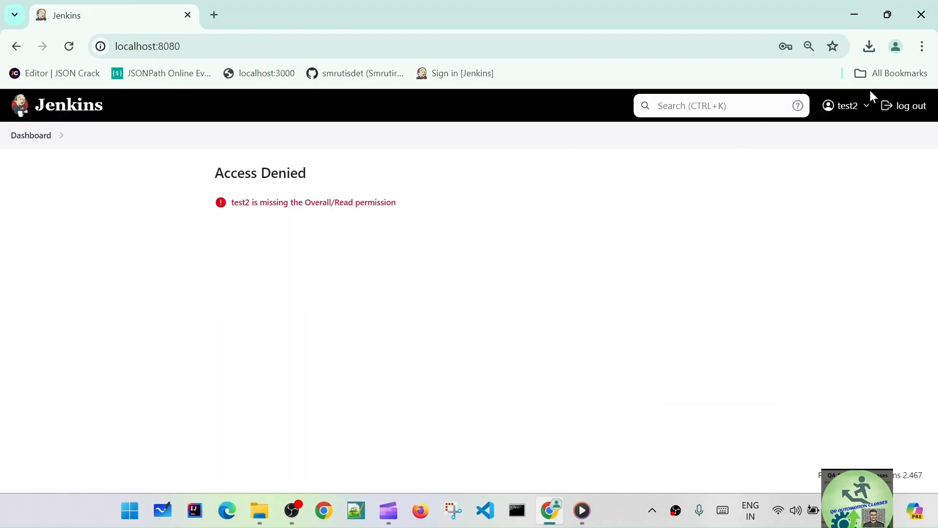
# - Switch from test2 to test3 and confirm test3 gets Access Denied
pyautogui.click(897, 107)
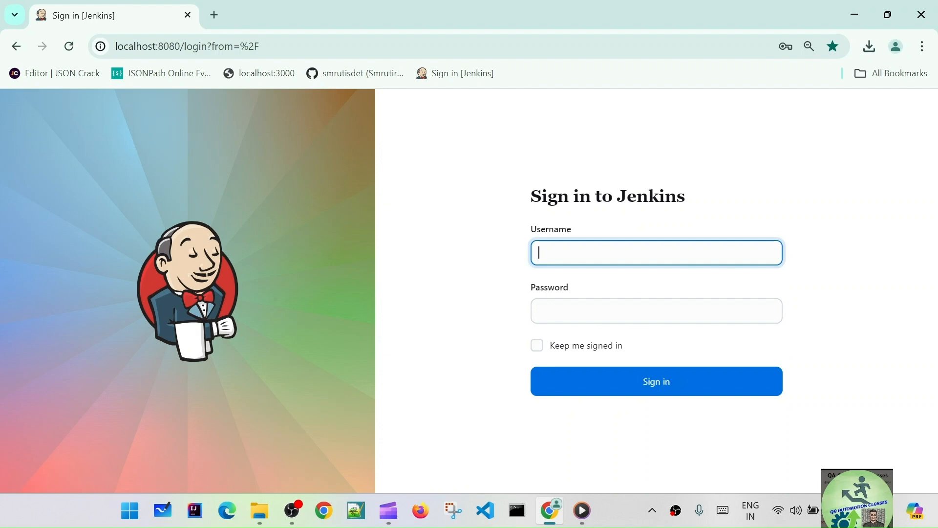
pyautogui.write('test3')
pyautogui.press('Tab')
pyautogui.write('t')
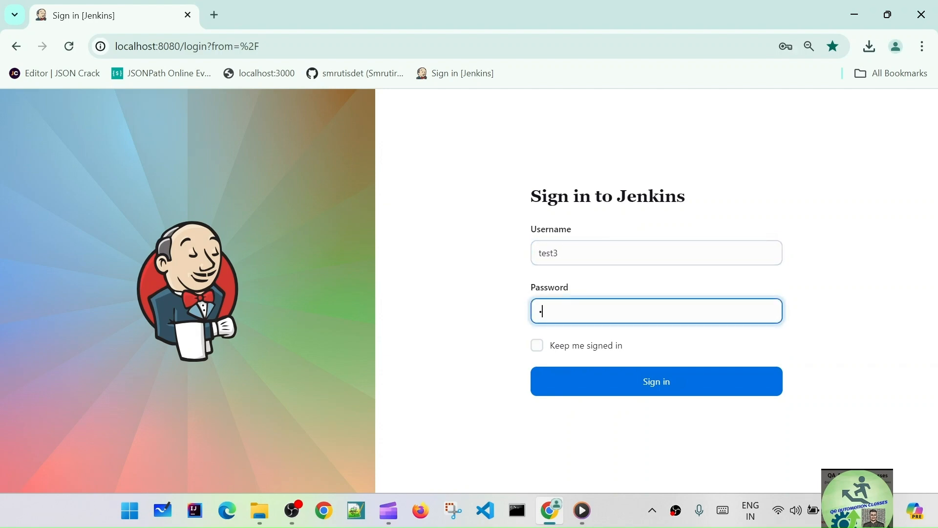
pyautogui.click(651, 381)
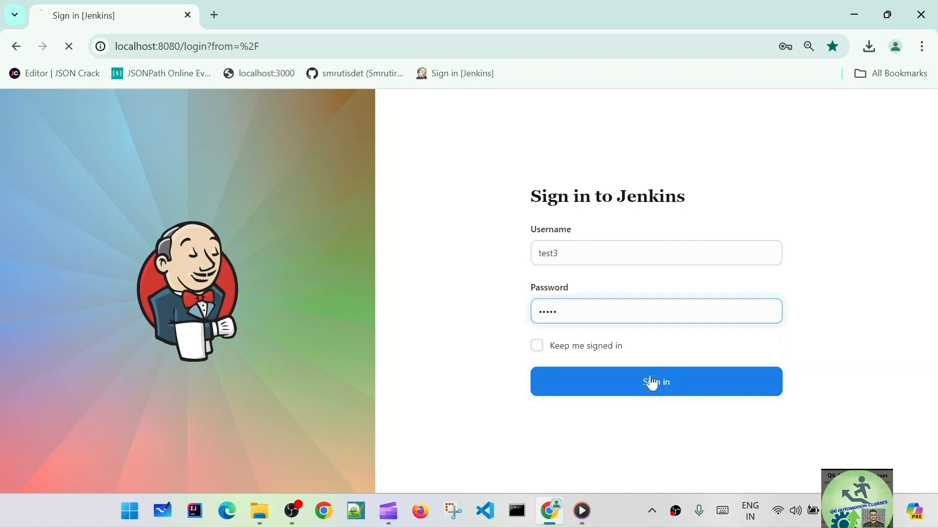
# - Switch from test3 to test4 and confirm test4 lacks Overall/Read permission
pyautogui.click(926, 107)
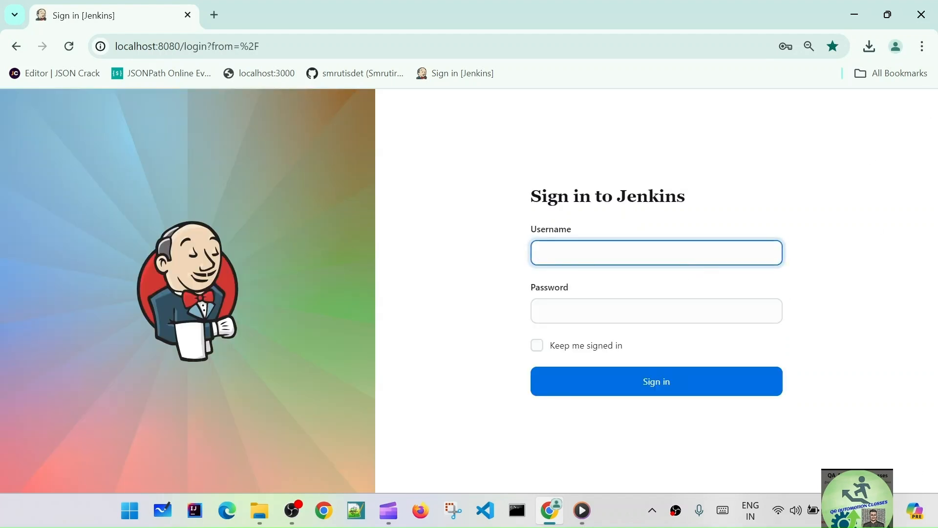
pyautogui.write('test4')
pyautogui.press('Tab')
pyautogui.write('te')
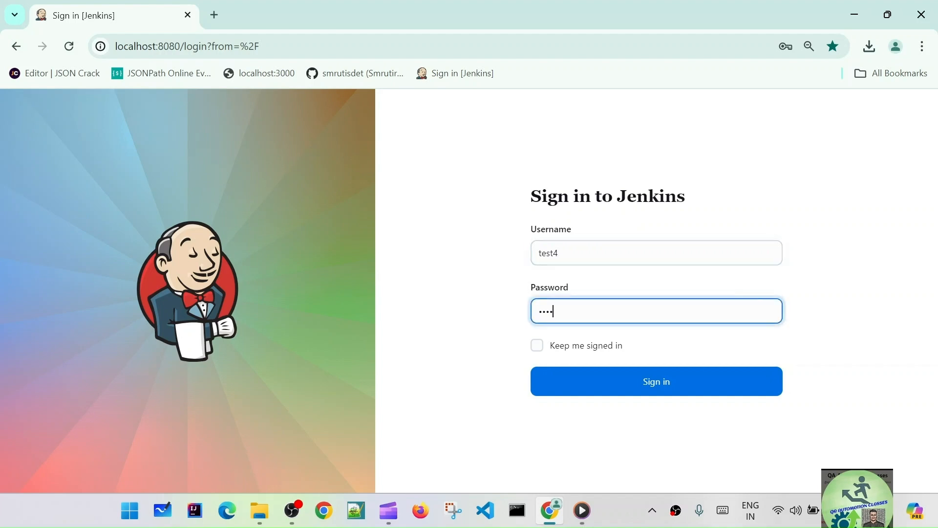
pyautogui.click(638, 381)
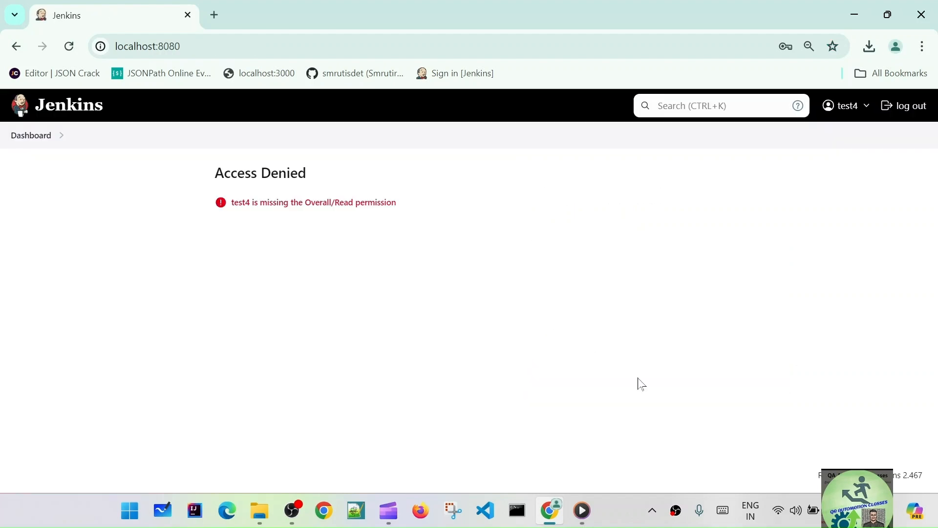
# - Sign out of test4 and log back in as admin, entering the admin password
pyautogui.click(901, 108)
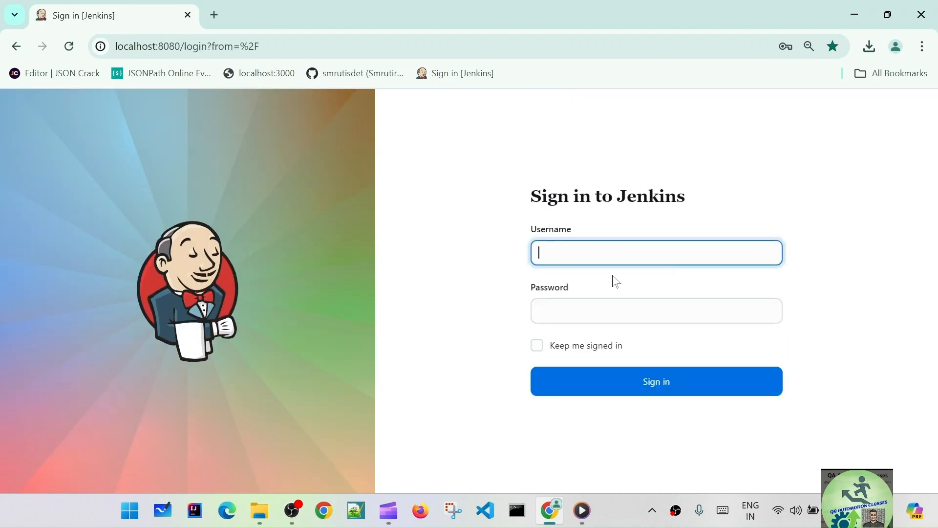
pyautogui.write('admin')
pyautogui.press('Tab')
pyautogui.write('a')
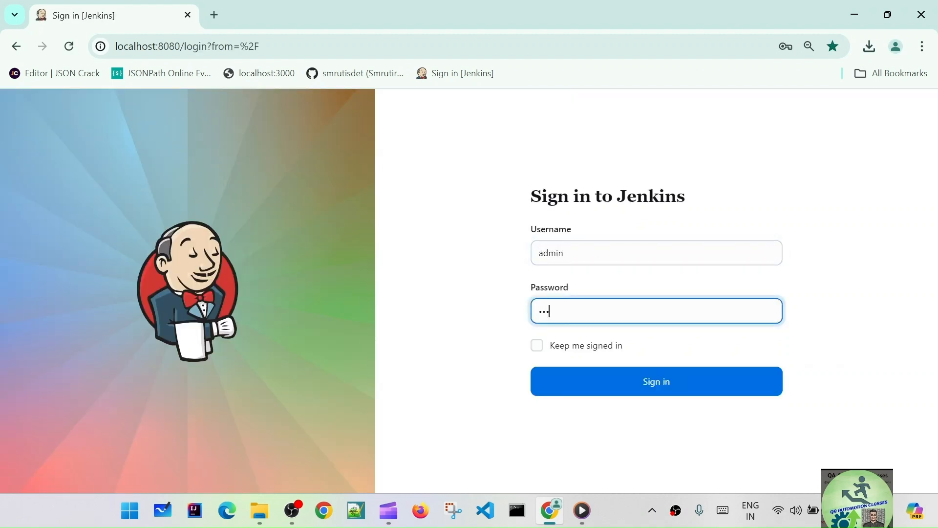
pyautogui.write('dmin')
pyautogui.click(628, 394)
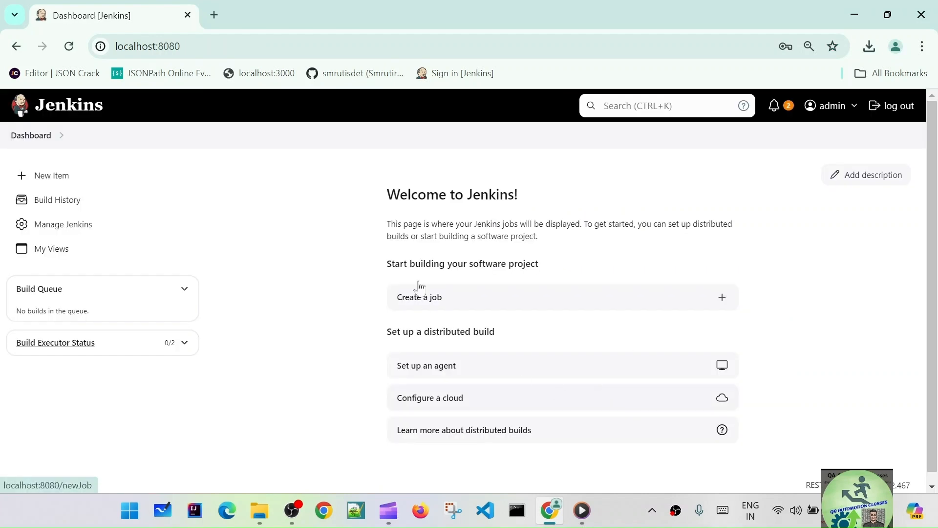